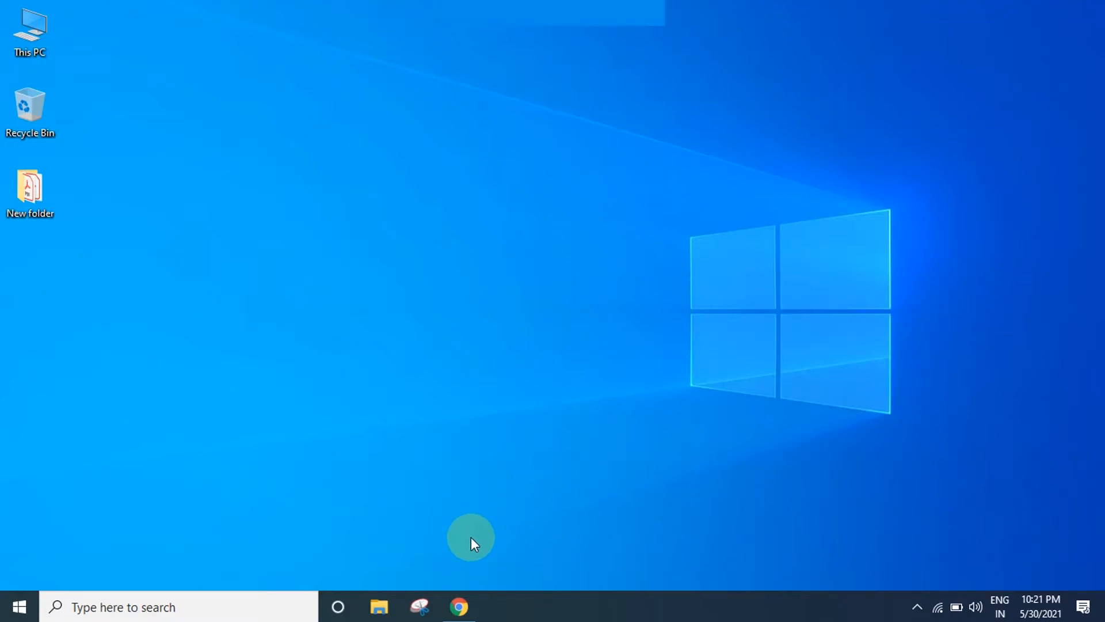
Launch Chrome from the taskbar.
{"action": "left_click", "coordinate": [459, 606]}
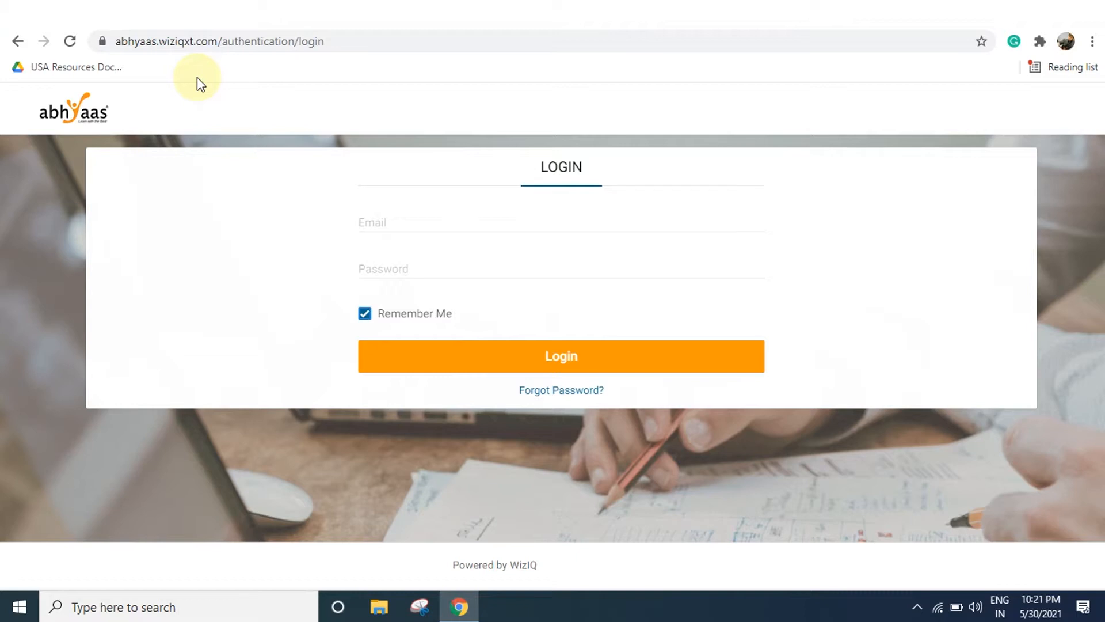
Sign in to abhyaas.wiziqxt.com with the account e-mail and password.
{"action": "left_click_drag", "start_coordinate": [218, 42], "coordinate": [105, 41]}
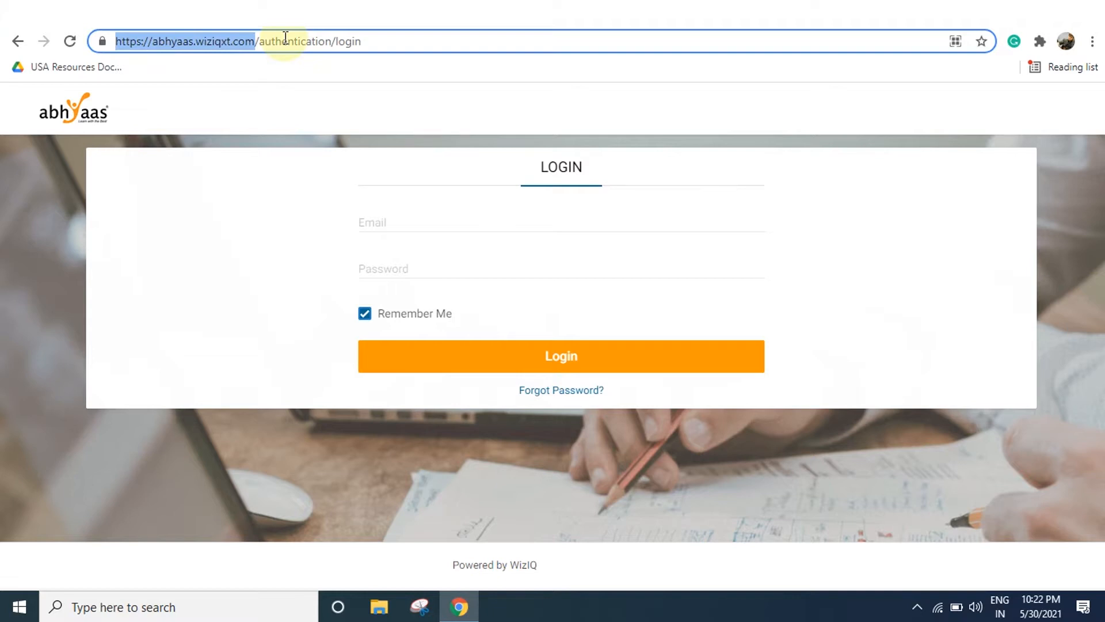
{"action": "left_click", "coordinate": [410, 219]}
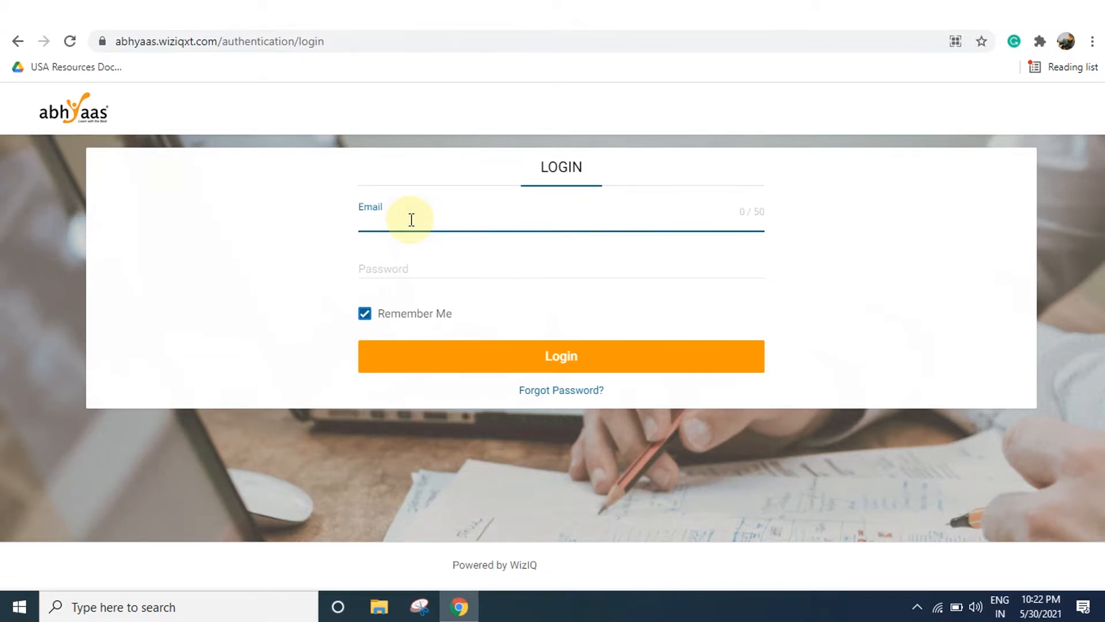
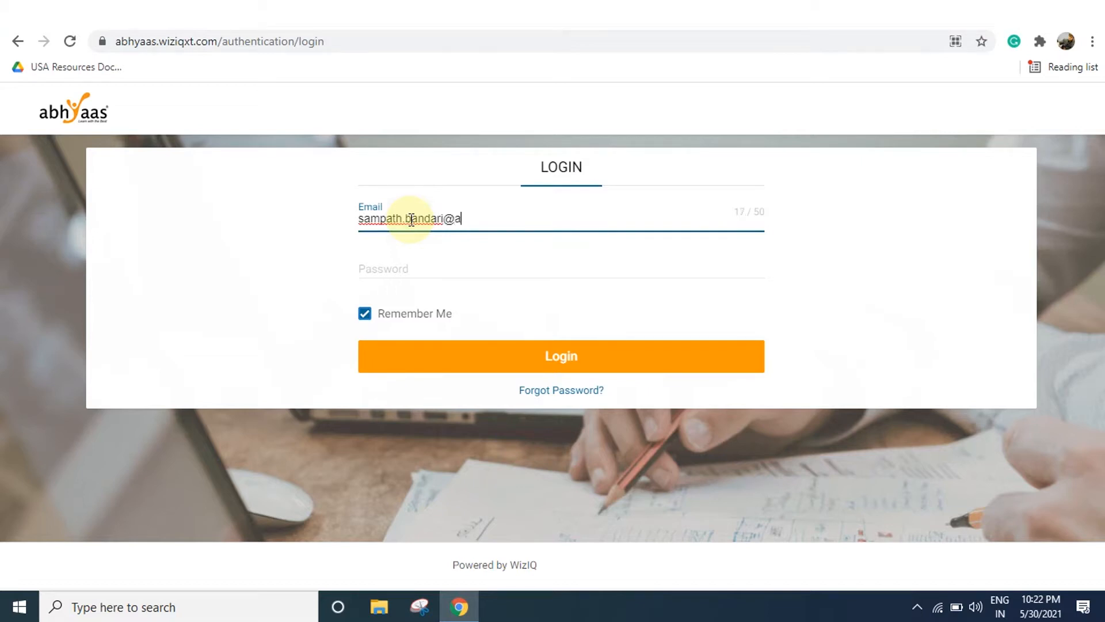
{"action": "key", "text": "Tab"}
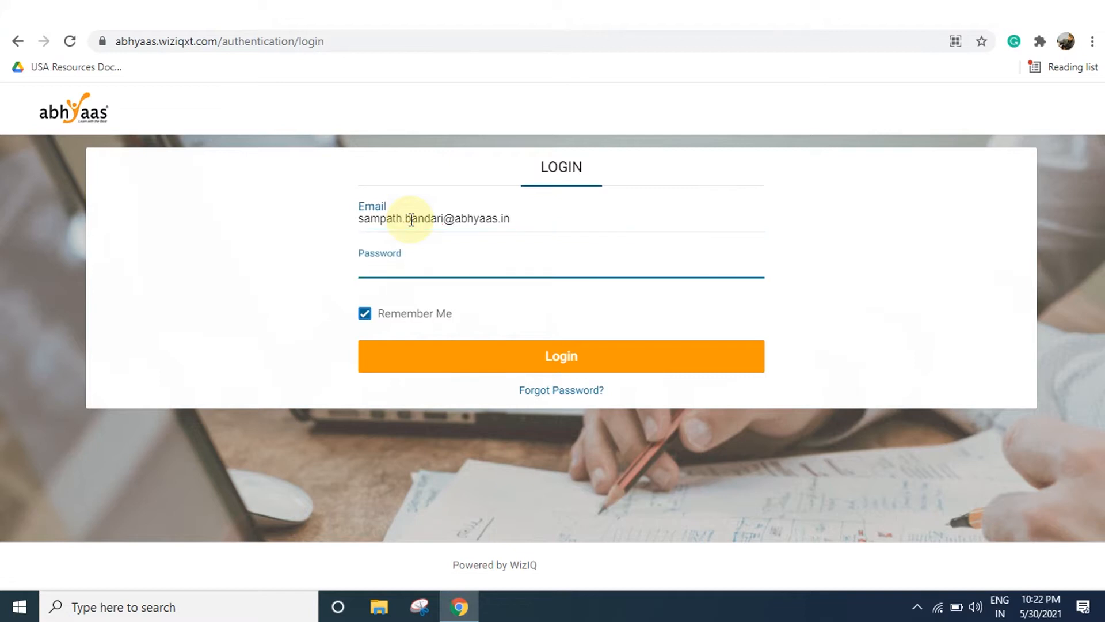
{"action": "type", "text": "•••••••••"}
{"action": "key", "text": "Return"}
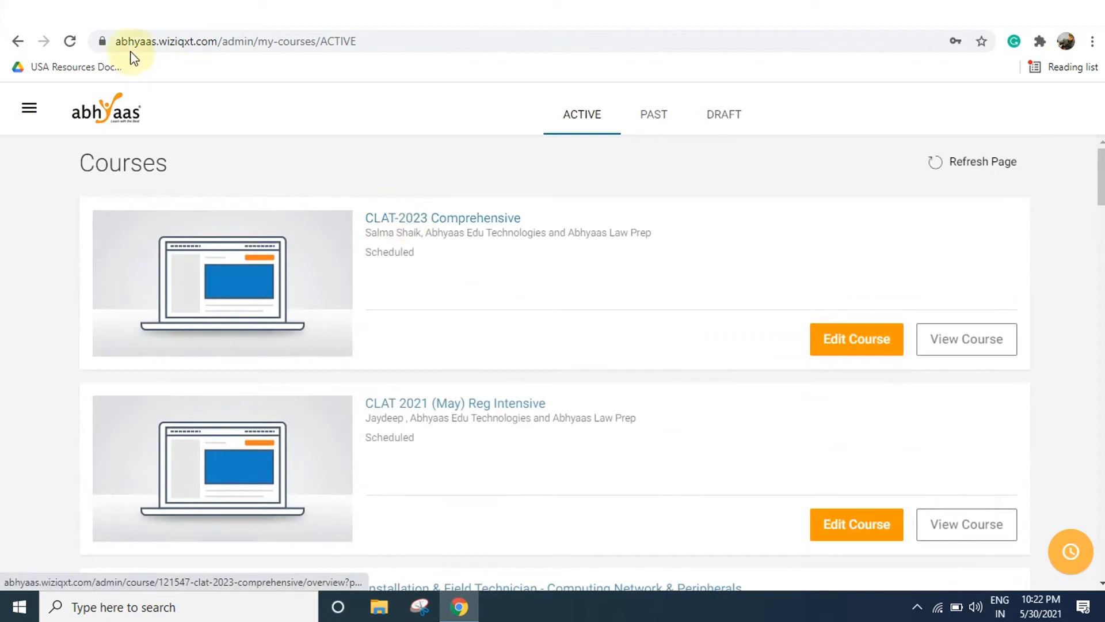
Go to Academy Settings > User Management from the portal menu.
{"action": "left_click", "coordinate": [29, 108]}
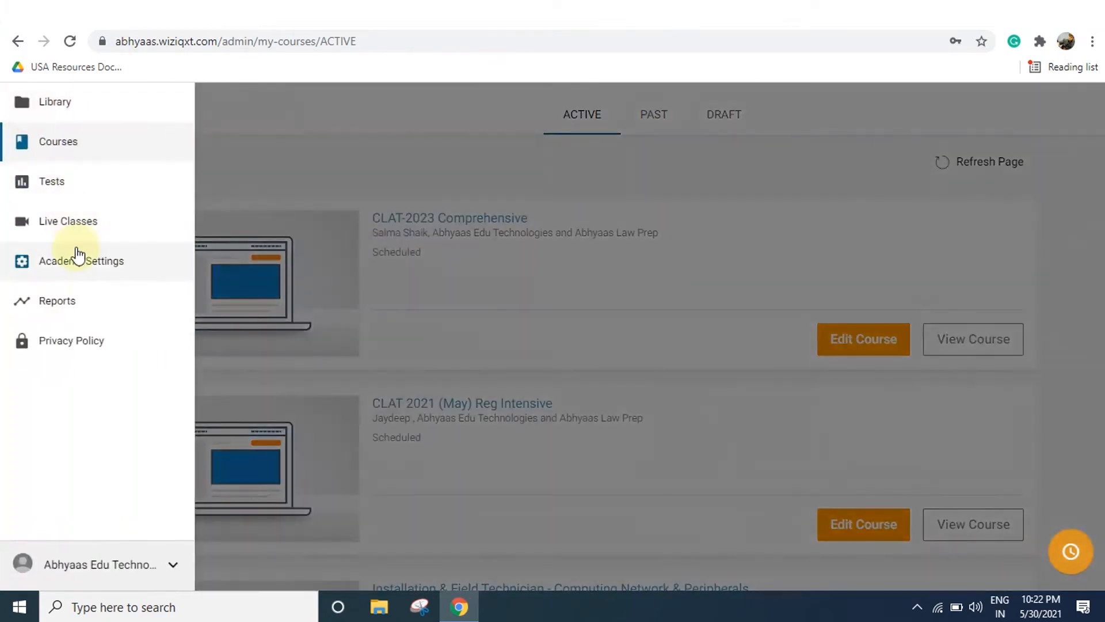
{"action": "left_click", "coordinate": [79, 255]}
{"action": "left_click", "coordinate": [316, 280]}
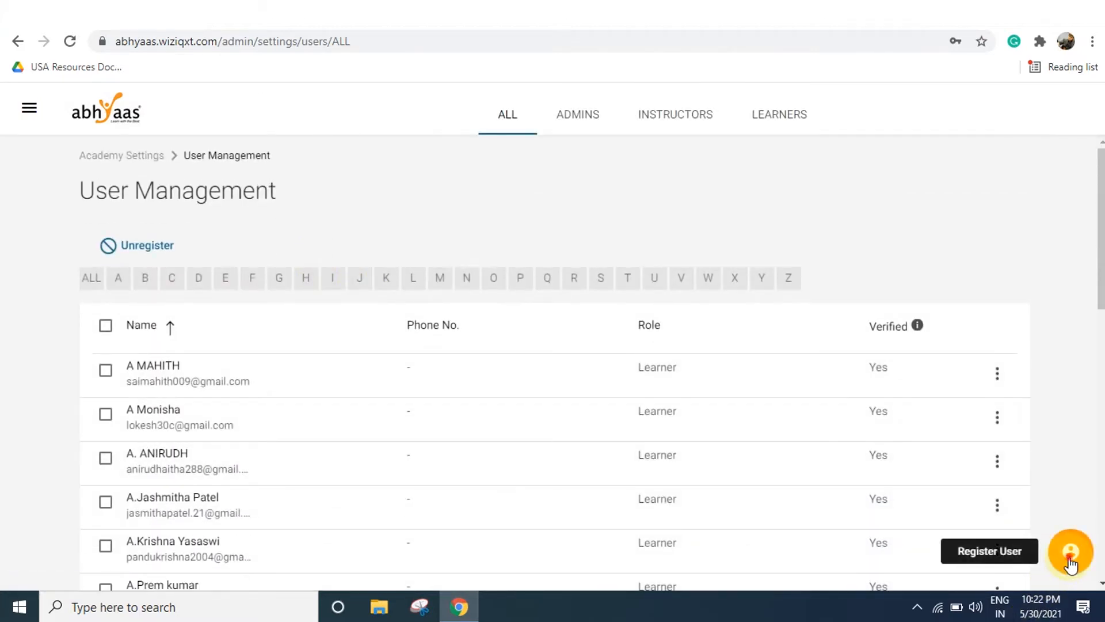
Register a new user 'Student Name 1' with their e-mail, then switch to Gmail.
{"action": "left_click", "coordinate": [1070, 561]}
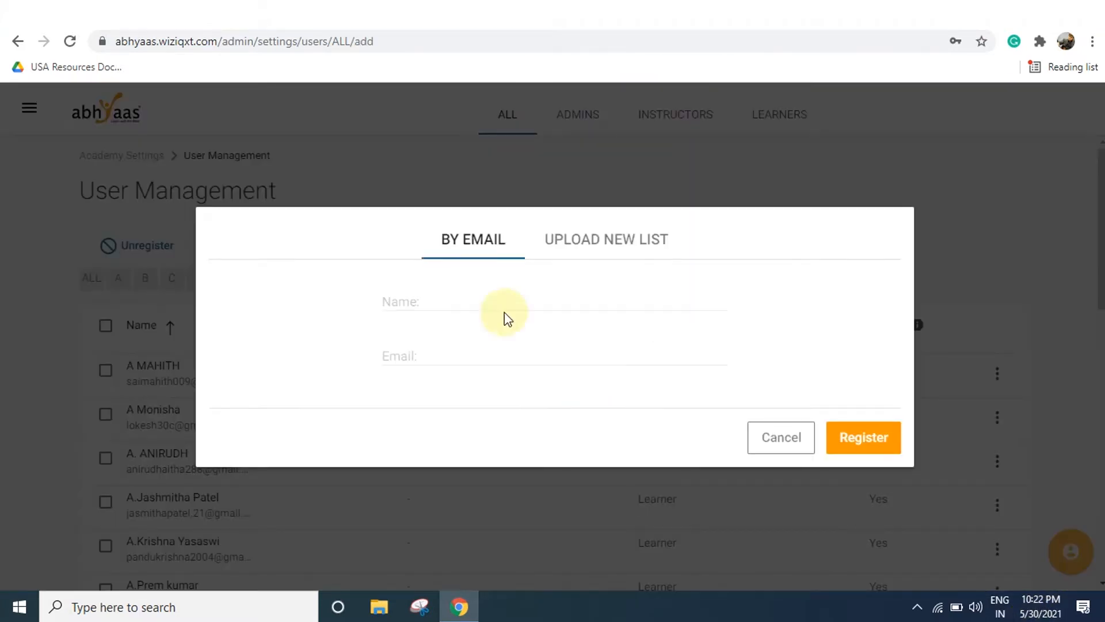
{"action": "left_click", "coordinate": [477, 291]}
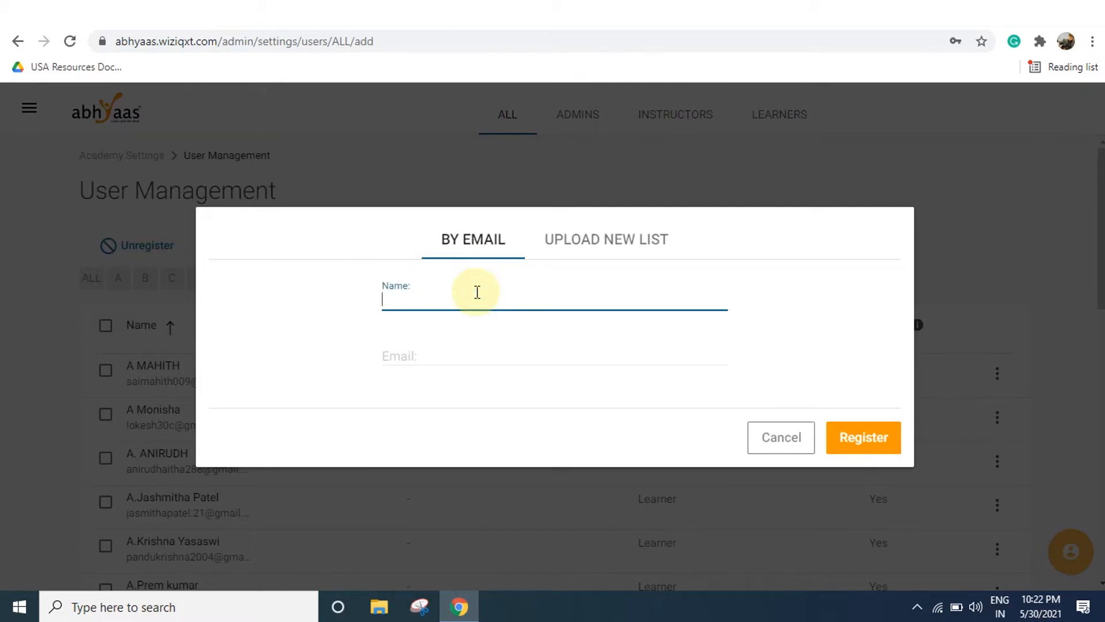
{"action": "type", "text": "Student Name"}
{"action": "key", "text": "Tab"}
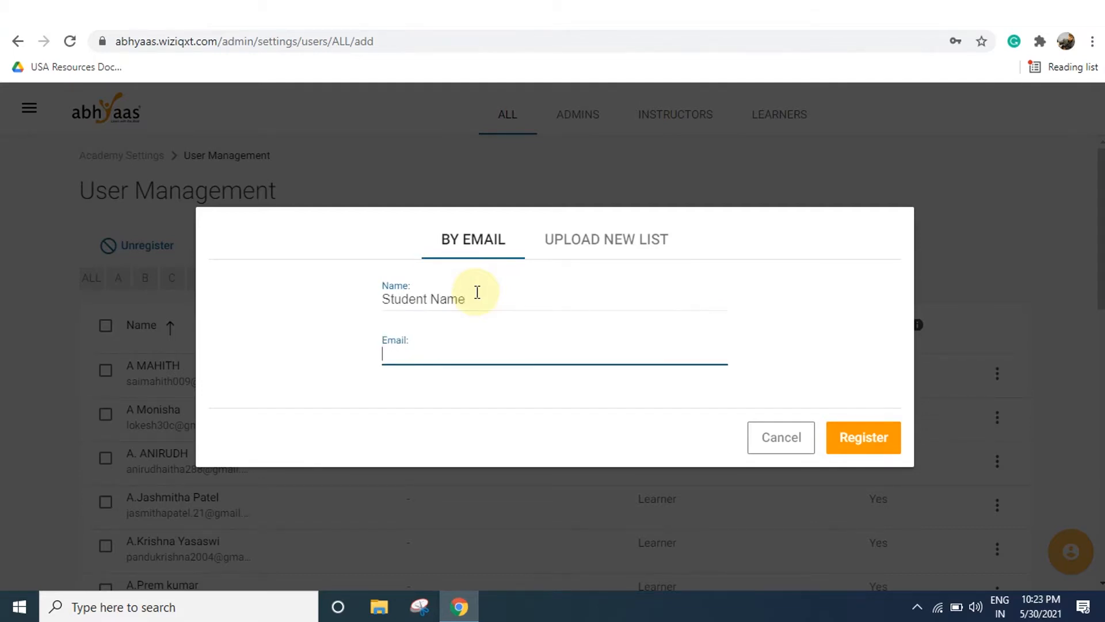
{"action": "left_click", "coordinate": [477, 292]}
{"action": "type", "text": "1"}
{"action": "key", "text": "Tab"}
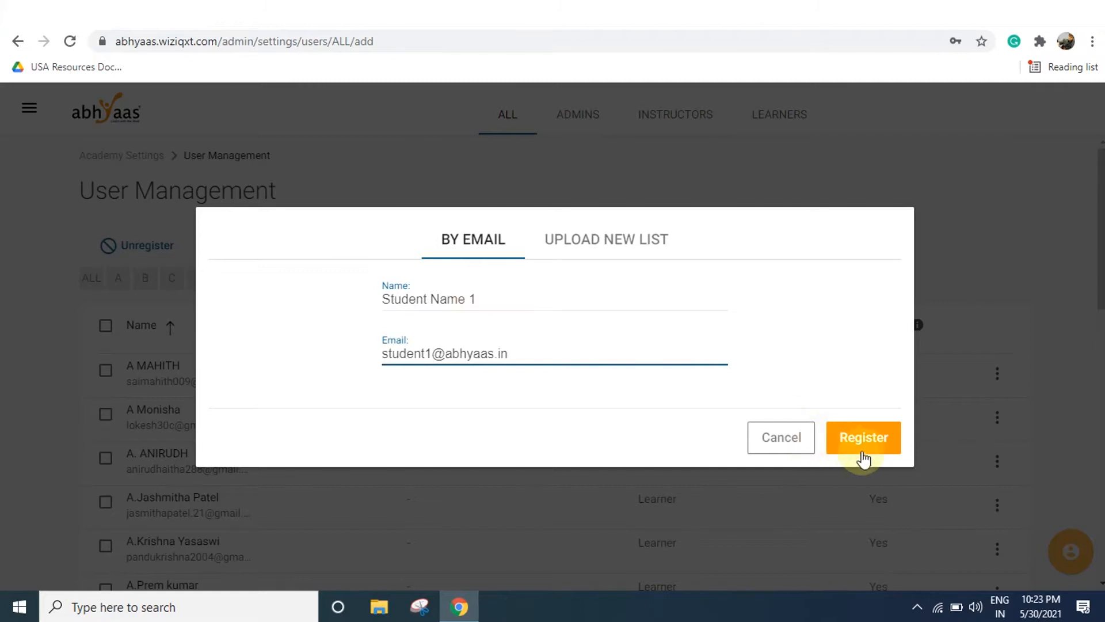
{"action": "left_click", "coordinate": [865, 448]}
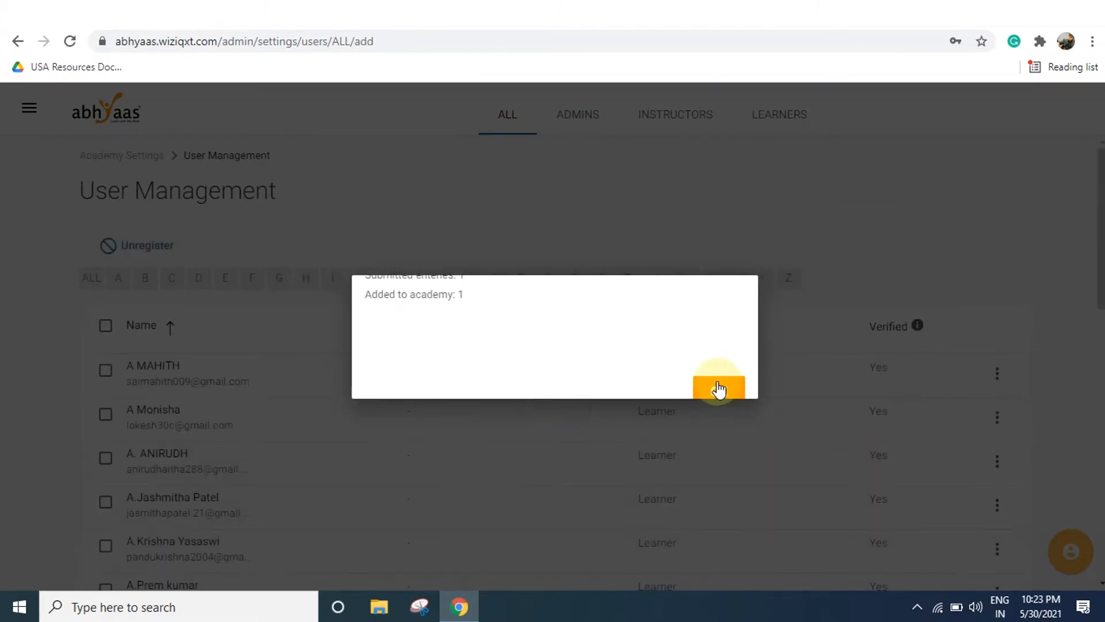
{"action": "left_click", "coordinate": [718, 389]}
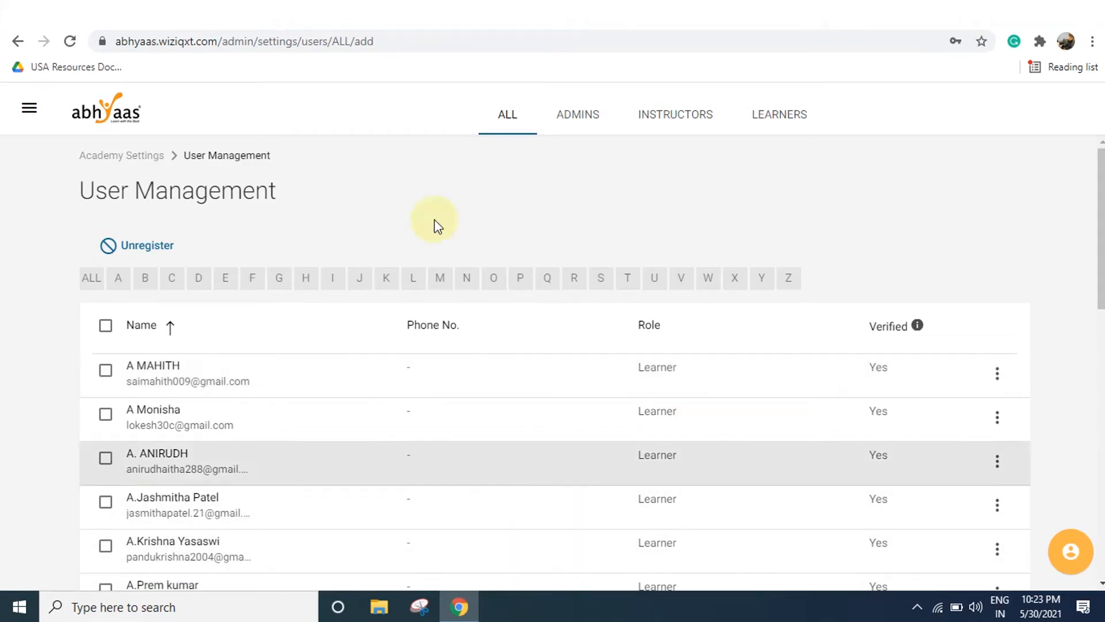
{"action": "left_click", "coordinate": [476, 30]}
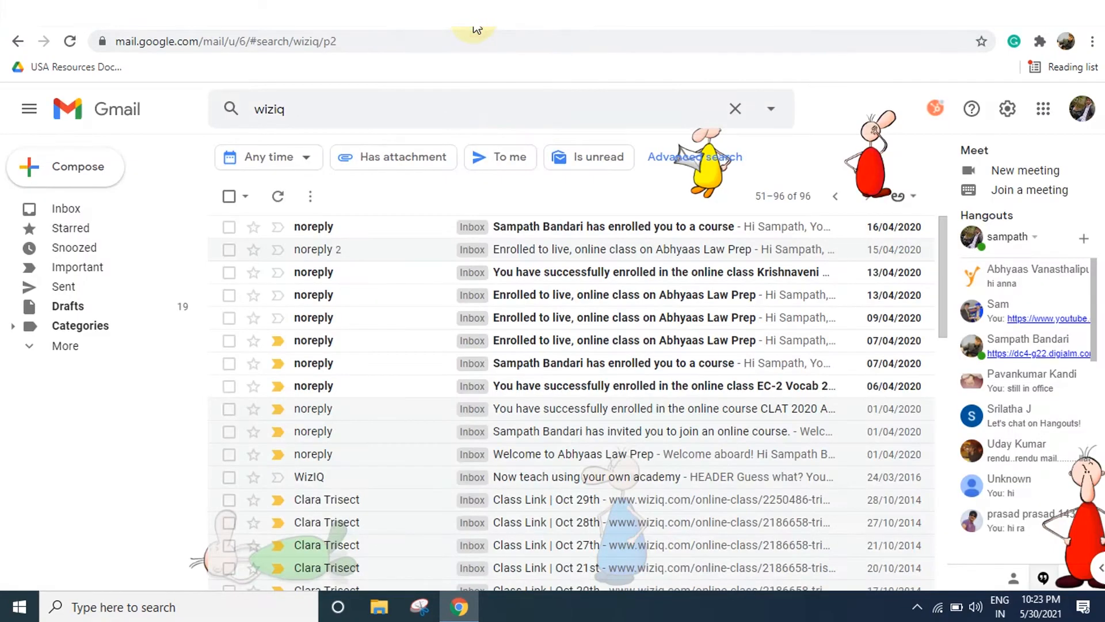
Open the Welcome to Abhyaas Law Prep e-mail and follow its SET PASSWORD link.
{"action": "left_click", "coordinate": [556, 456]}
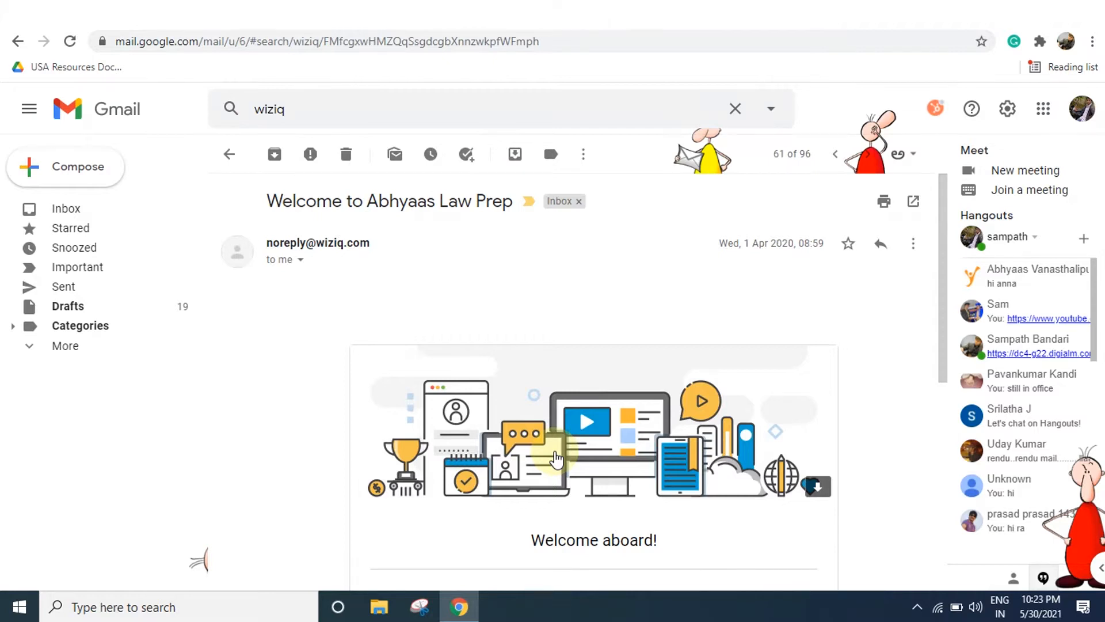
{"action": "scroll", "coordinate": [556, 457], "scroll_direction": "down", "scroll_amount": 4}
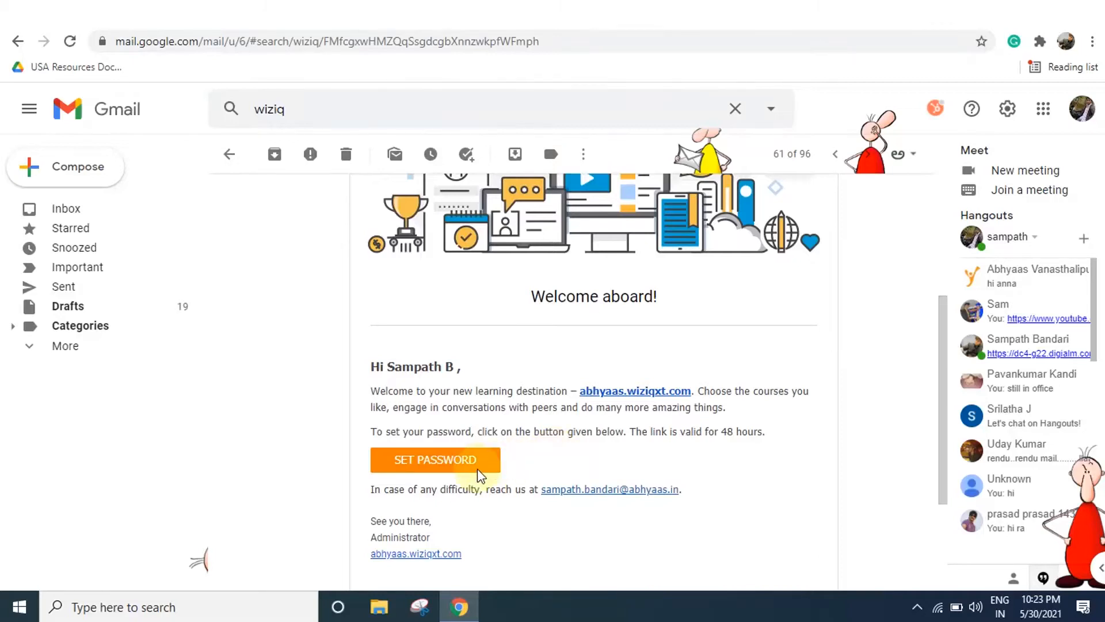
{"action": "left_click", "coordinate": [462, 464]}
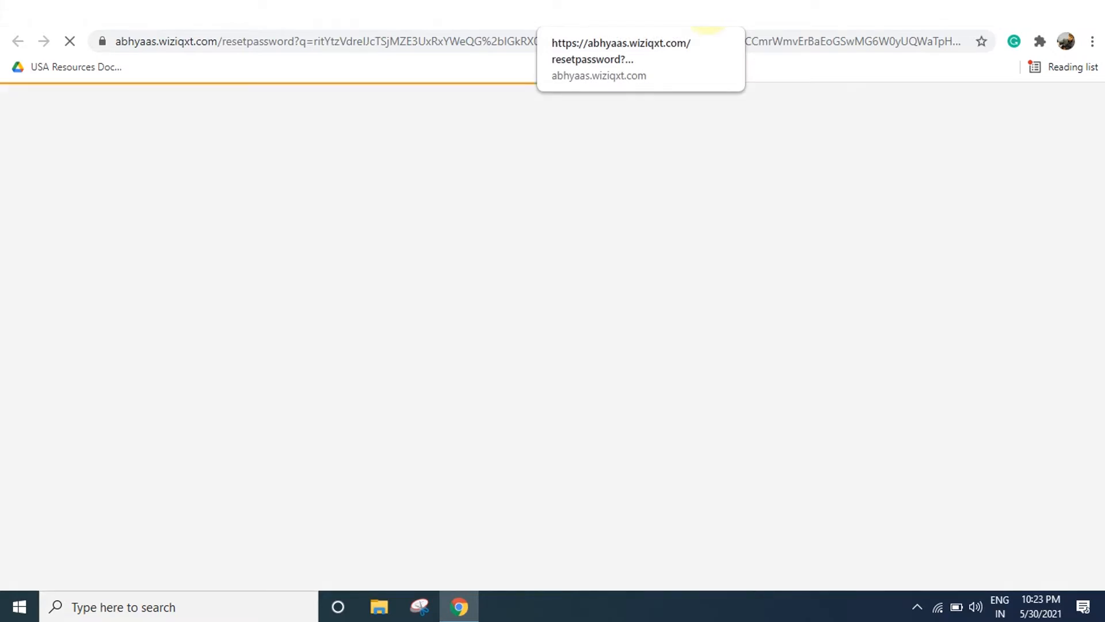
{"action": "left_click", "coordinate": [707, 11]}
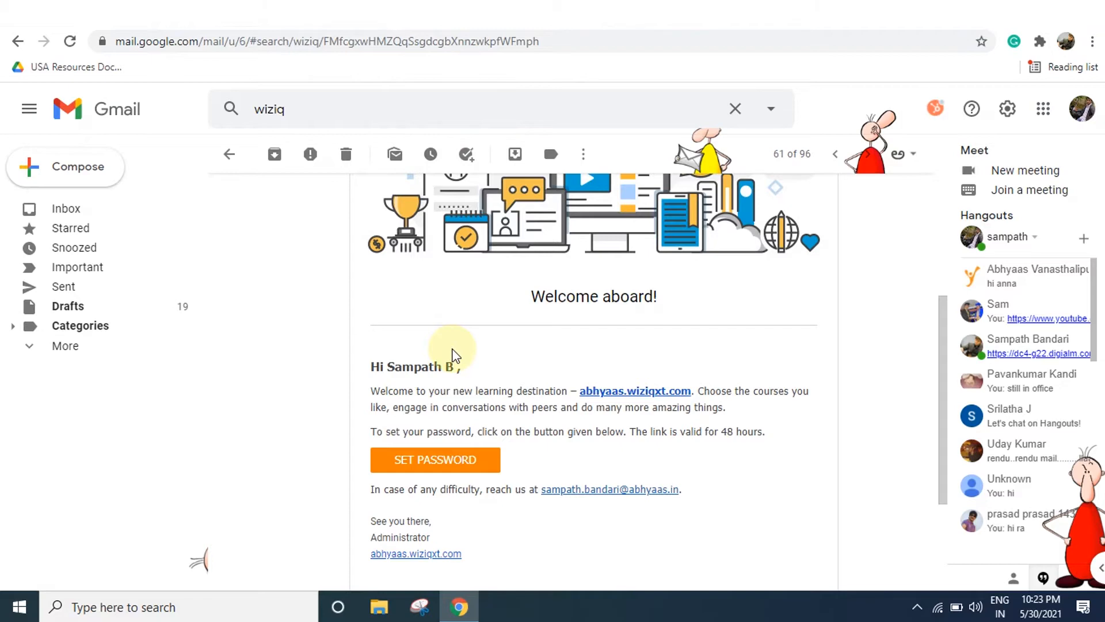
{"action": "scroll", "coordinate": [453, 353], "scroll_direction": "up", "scroll_amount": 3}
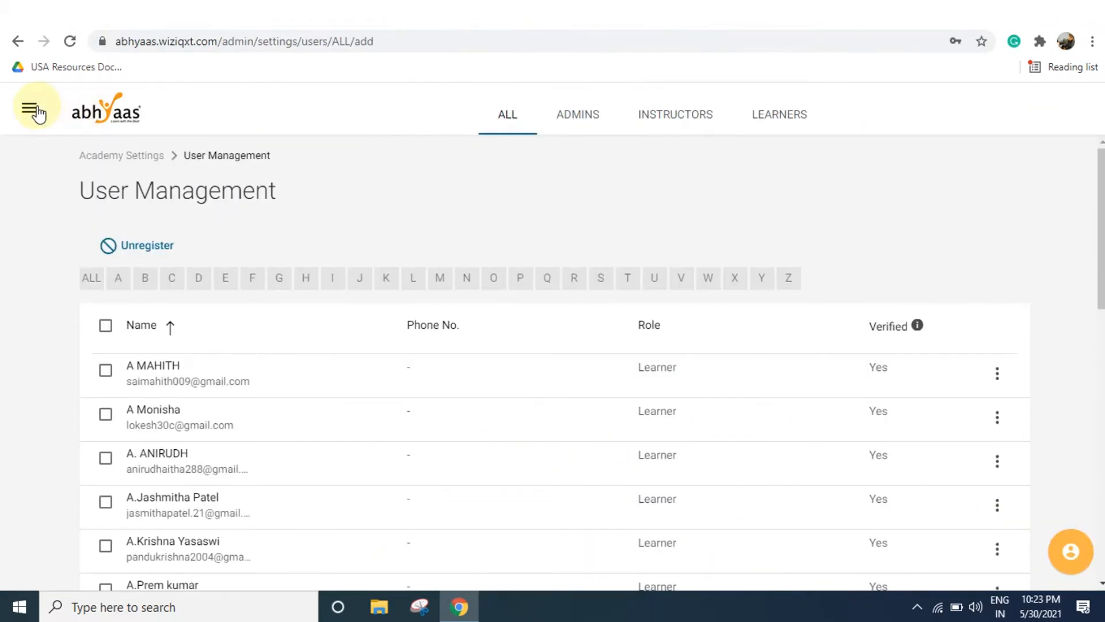
{"action": "left_click", "coordinate": [35, 108]}
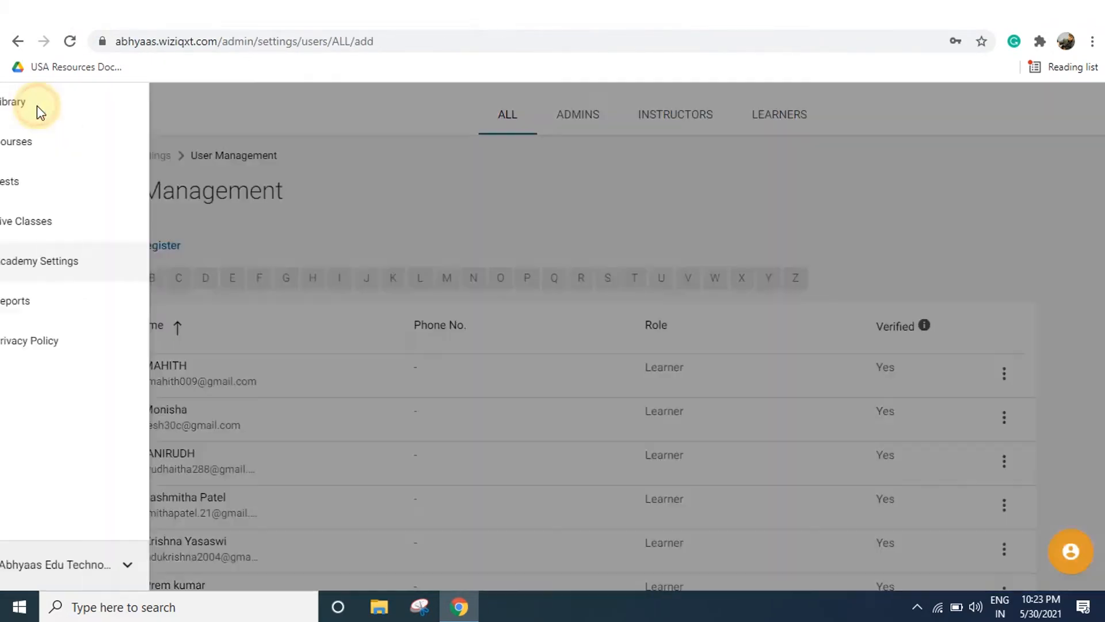
Show the active Courses list and scroll down through the scheduled courses.
{"action": "left_click", "coordinate": [60, 139]}
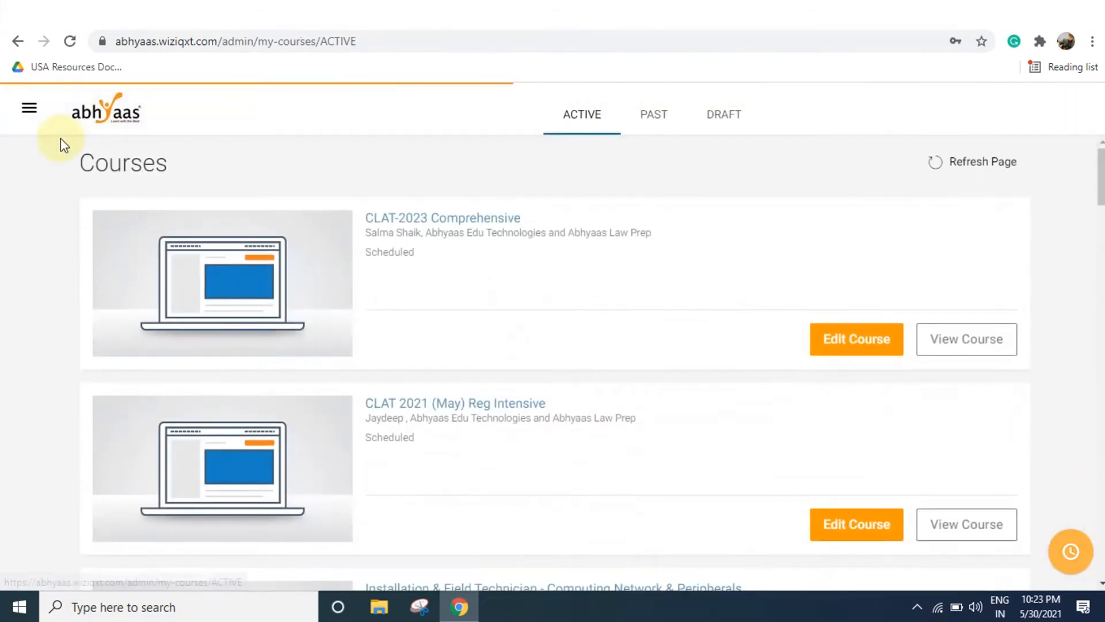
{"action": "scroll", "coordinate": [448, 279], "scroll_direction": "down", "scroll_amount": 5}
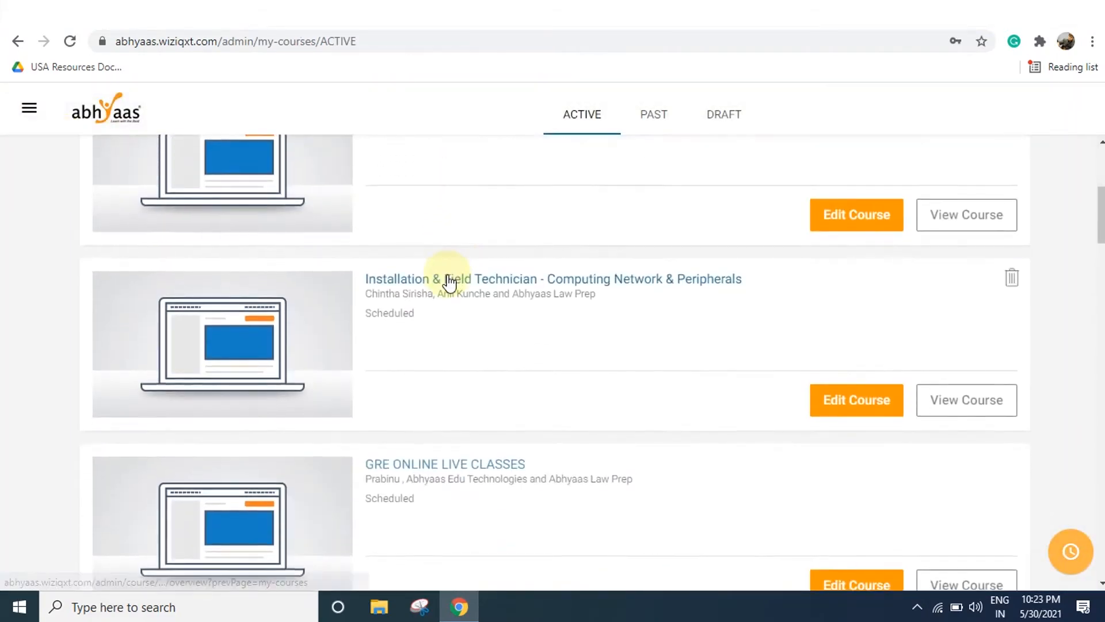
{"action": "scroll", "coordinate": [449, 282], "scroll_direction": "down", "scroll_amount": 8}
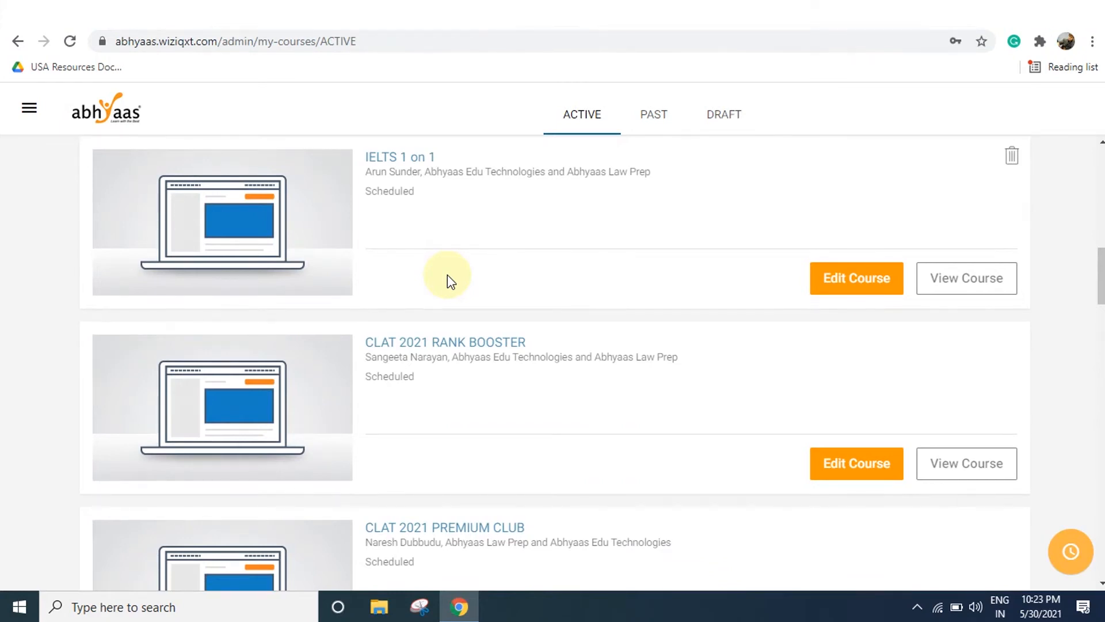
{"action": "scroll", "coordinate": [448, 276], "scroll_direction": "down", "scroll_amount": 11}
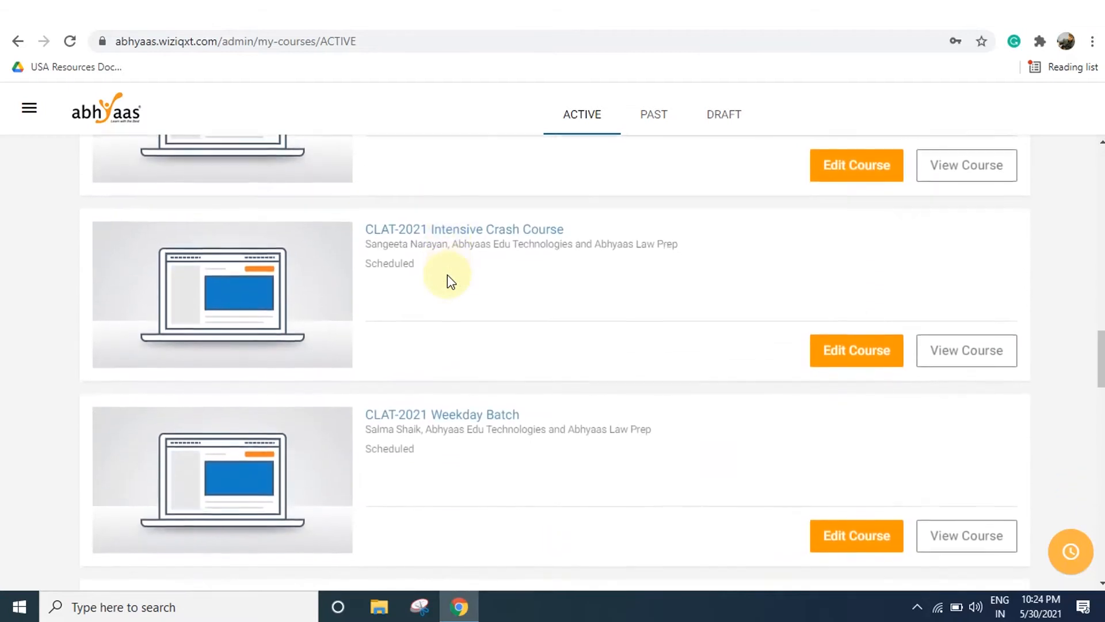
Open the CLAT 2020 Intensive Classes invitation e-mail and follow its JOIN COURSE link.
{"action": "left_click", "coordinate": [460, 12]}
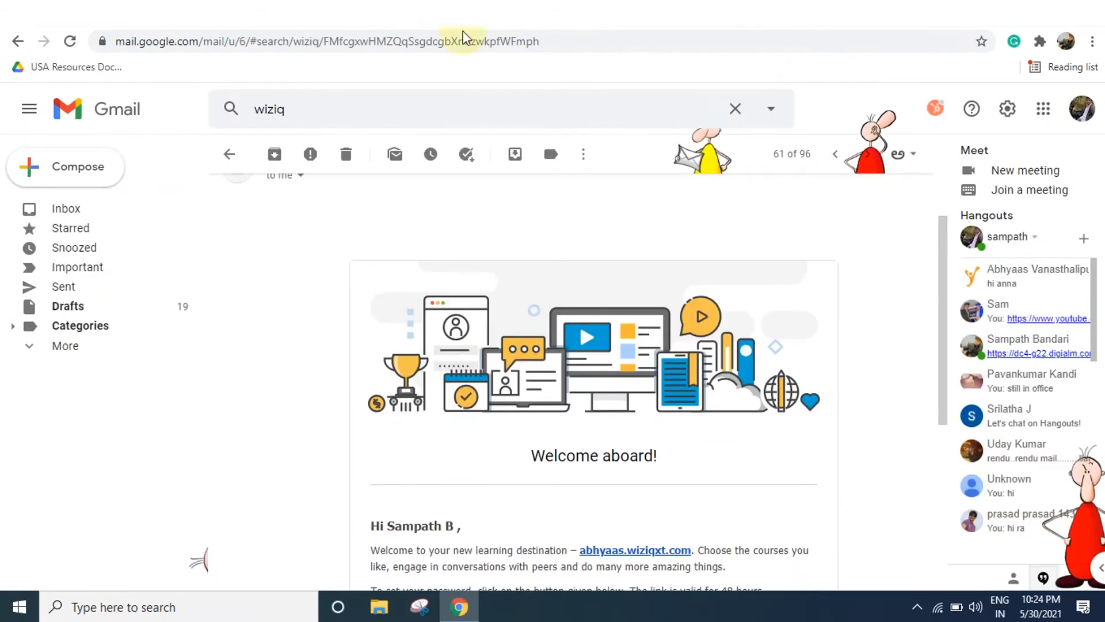
{"action": "left_click", "coordinate": [229, 155]}
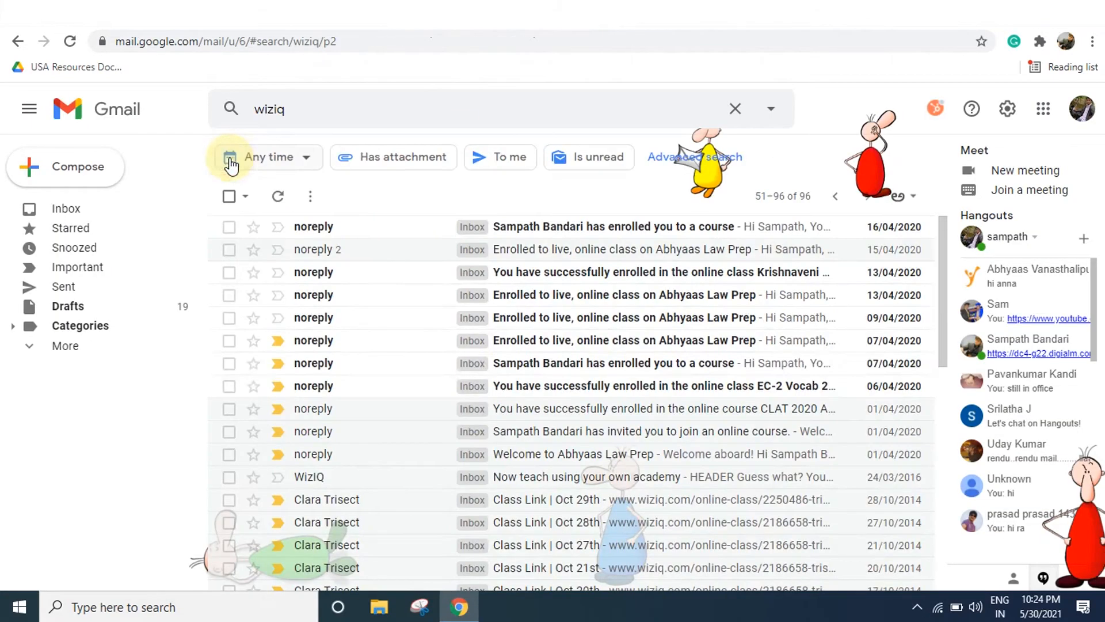
{"action": "left_click", "coordinate": [632, 439]}
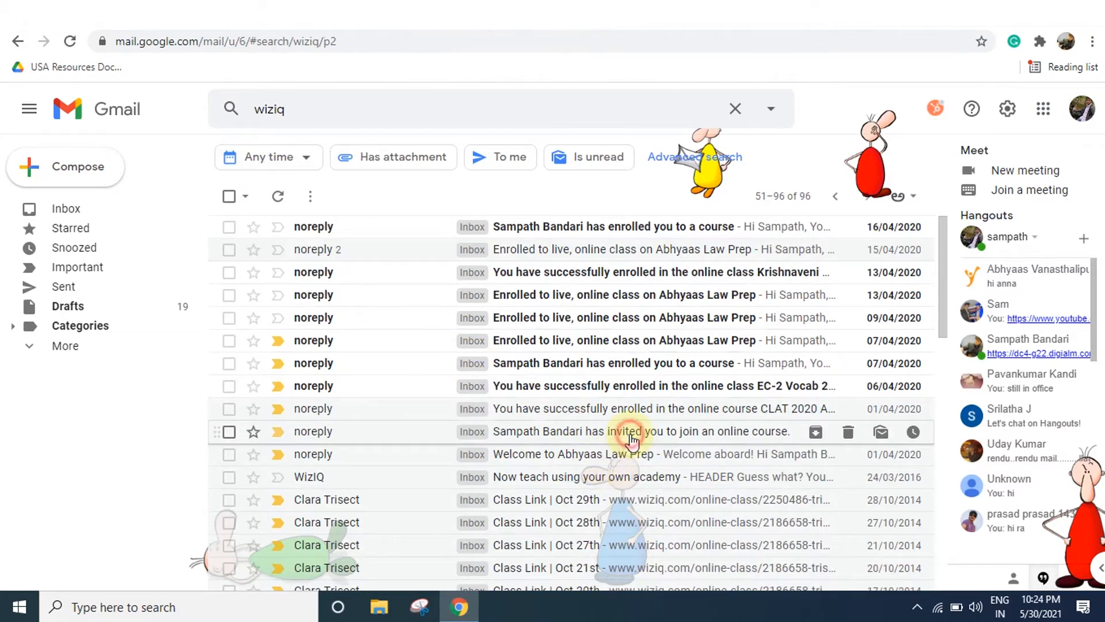
{"action": "scroll", "coordinate": [632, 439], "scroll_direction": "down", "scroll_amount": 6}
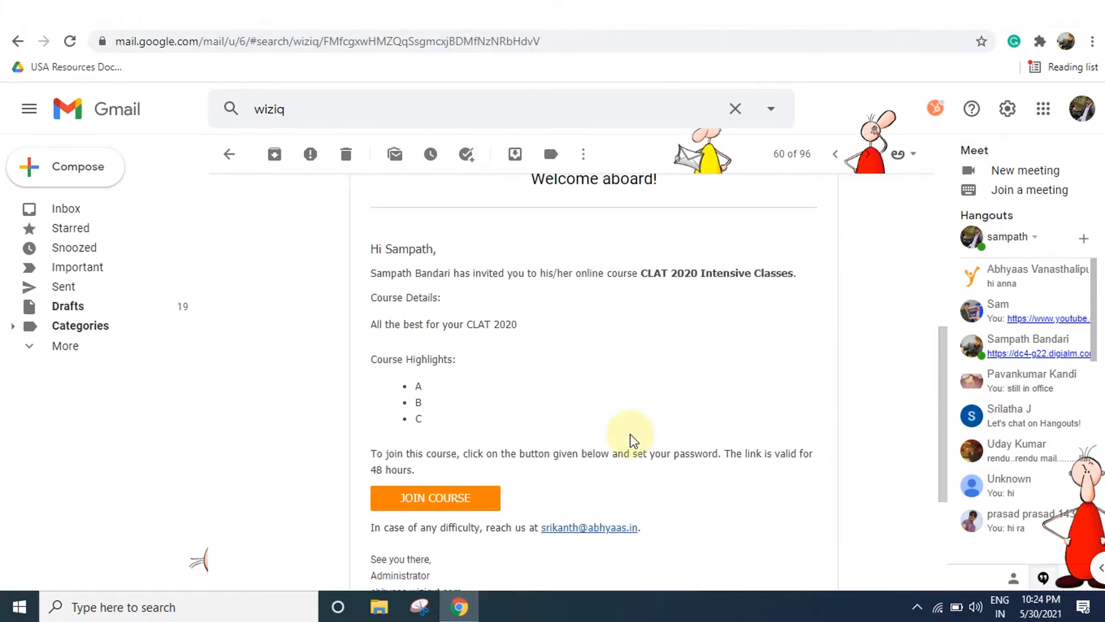
{"action": "scroll", "coordinate": [632, 439], "scroll_direction": "down", "scroll_amount": 2}
{"action": "scroll", "coordinate": [631, 439], "scroll_direction": "up", "scroll_amount": 3}
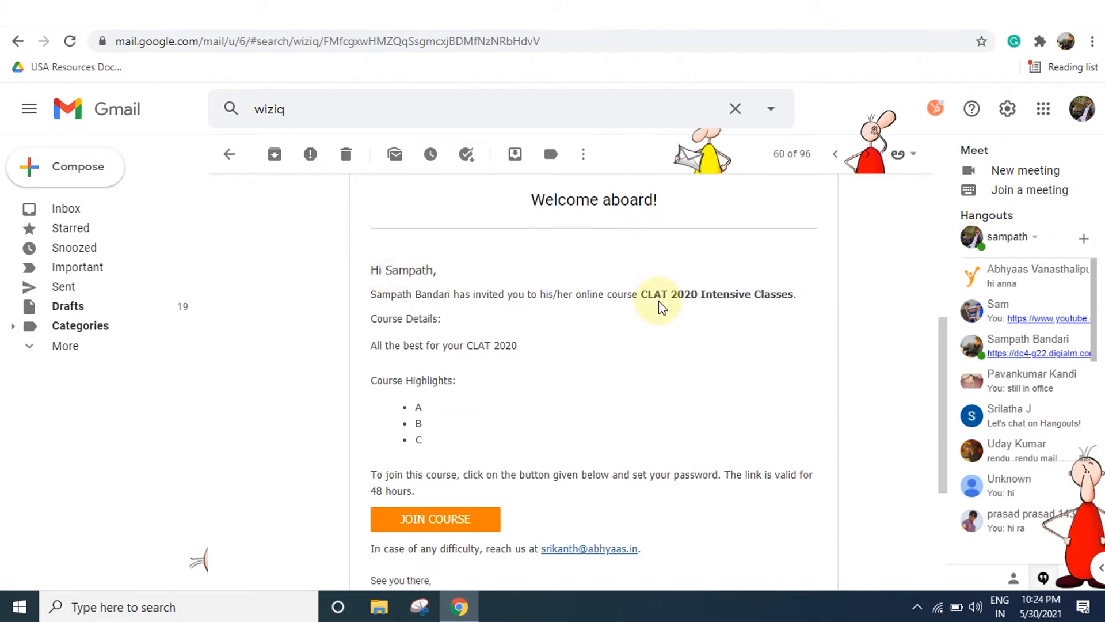
{"action": "scroll", "coordinate": [658, 300], "scroll_direction": "down", "scroll_amount": 1}
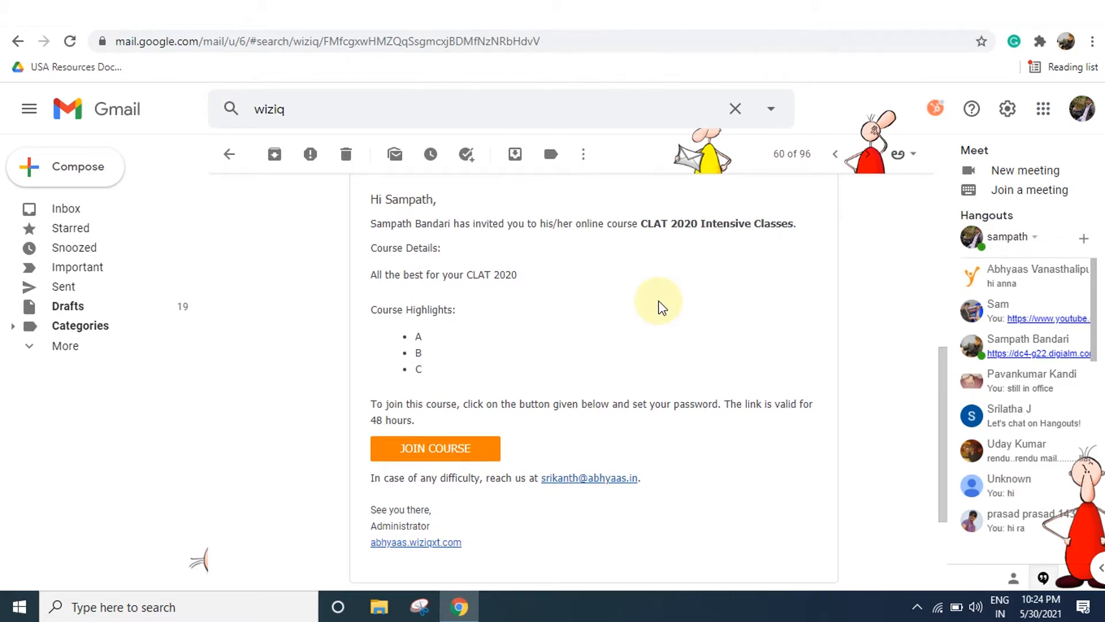
{"action": "scroll", "coordinate": [659, 300], "scroll_direction": "down", "scroll_amount": 1}
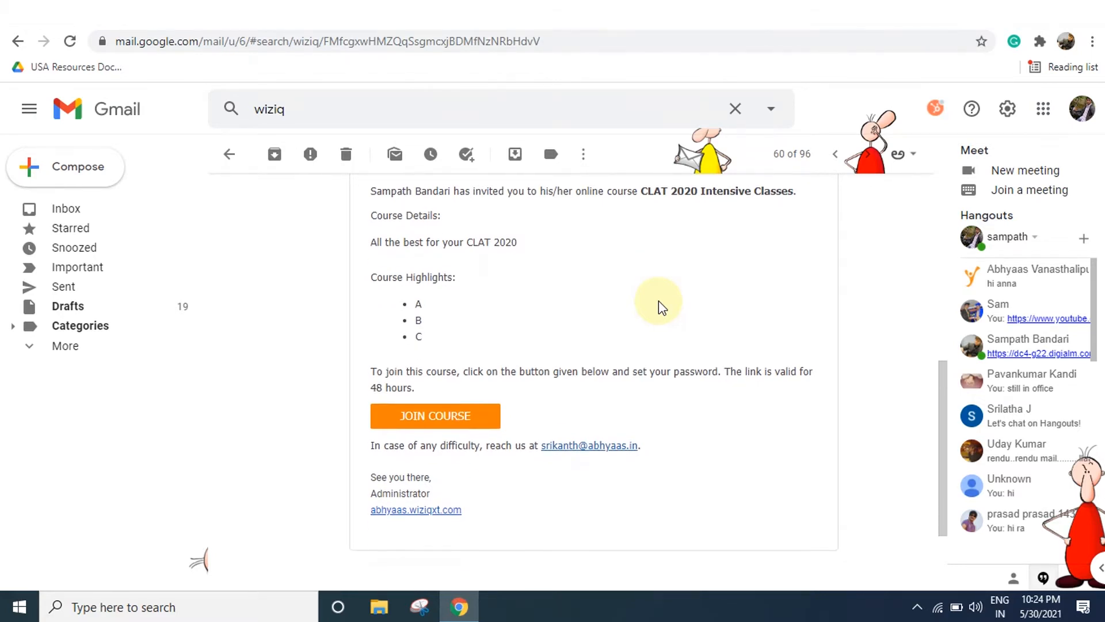
{"action": "scroll", "coordinate": [659, 300], "scroll_direction": "down", "scroll_amount": 1}
{"action": "scroll", "coordinate": [659, 301], "scroll_direction": "up", "scroll_amount": 1}
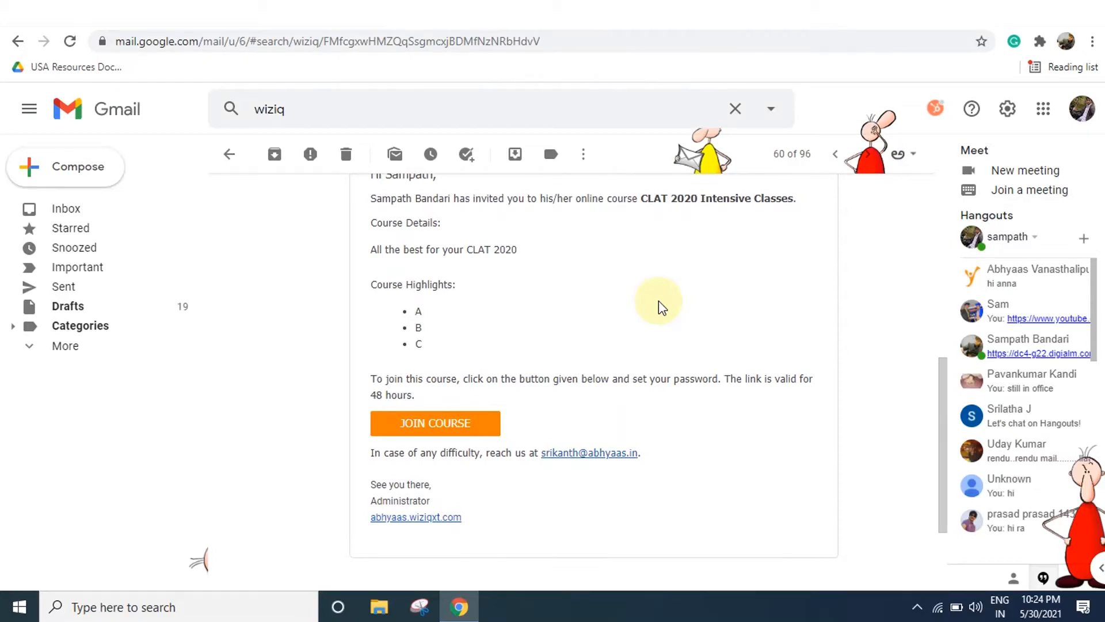
{"action": "left_click", "coordinate": [448, 432]}
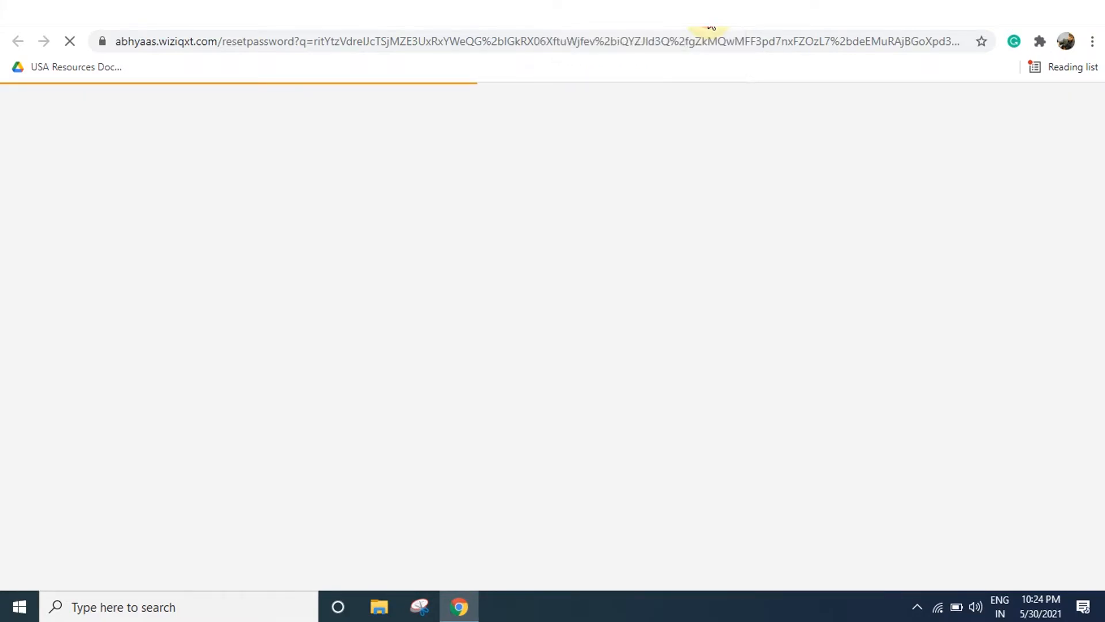
Return to the invitation e-mail and open a new incognito window.
{"action": "left_click", "coordinate": [709, 18]}
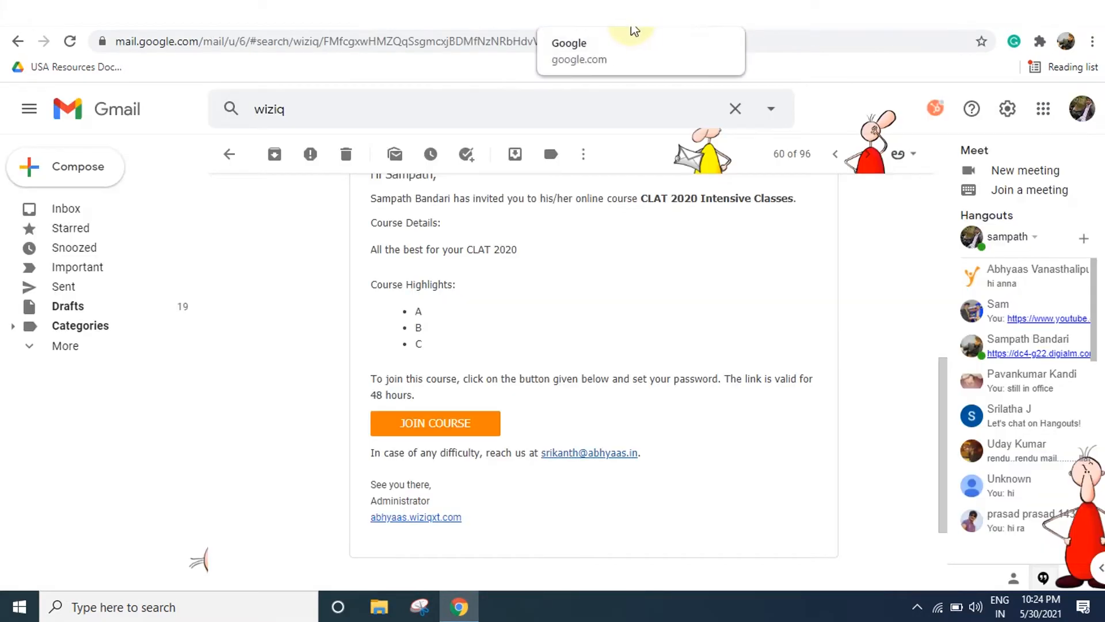
{"action": "left_click", "coordinate": [1092, 41]}
{"action": "left_click", "coordinate": [1016, 106]}
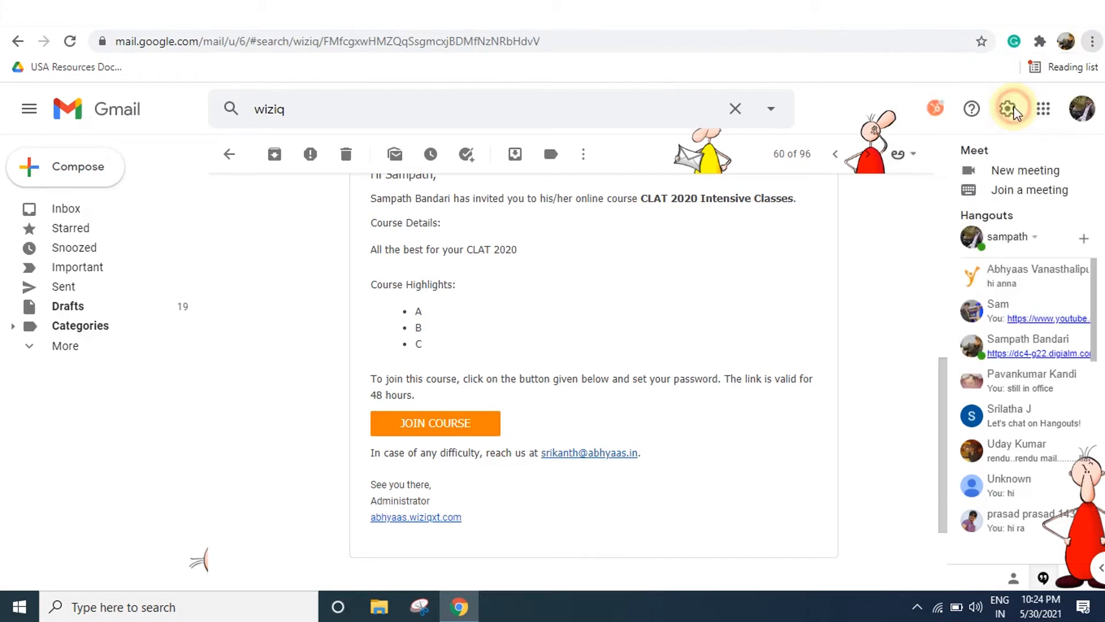
In the incognito window, log in at abhyaas.wiziqxt.com with the learner's e-mail and password.
{"action": "type", "text": "abhyaas"}
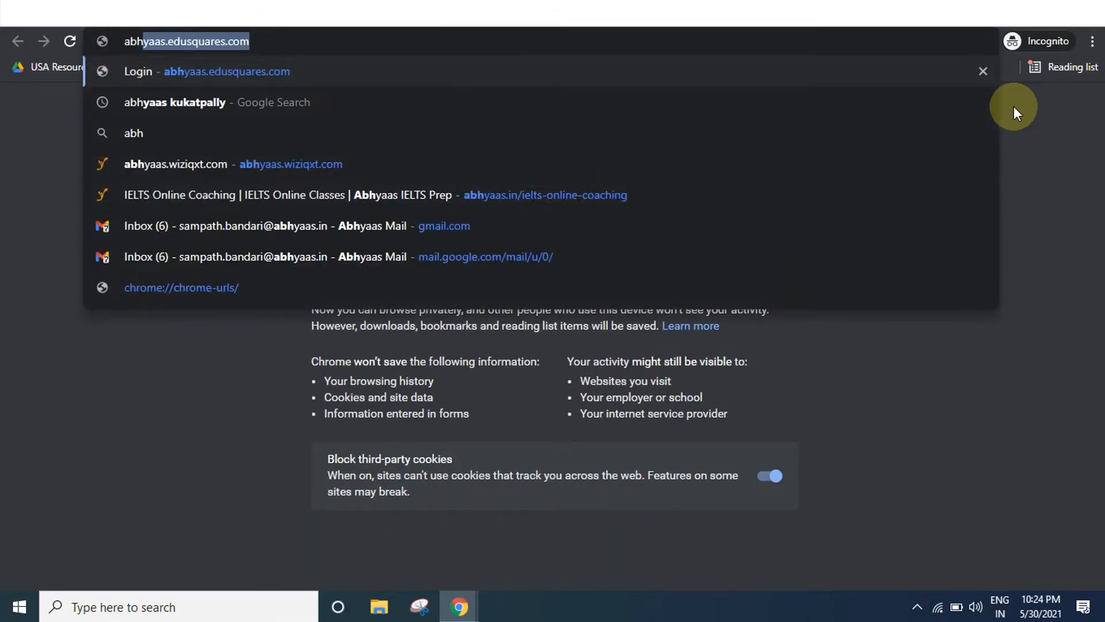
{"action": "type", "text": ".wiziqxt.com"}
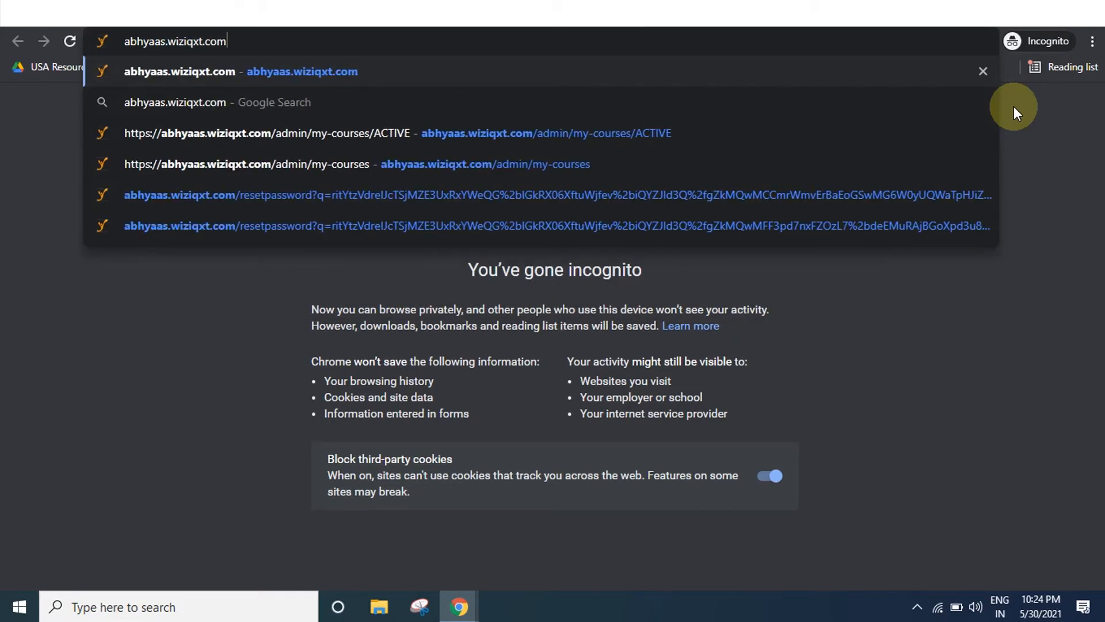
{"action": "key", "text": "Return"}
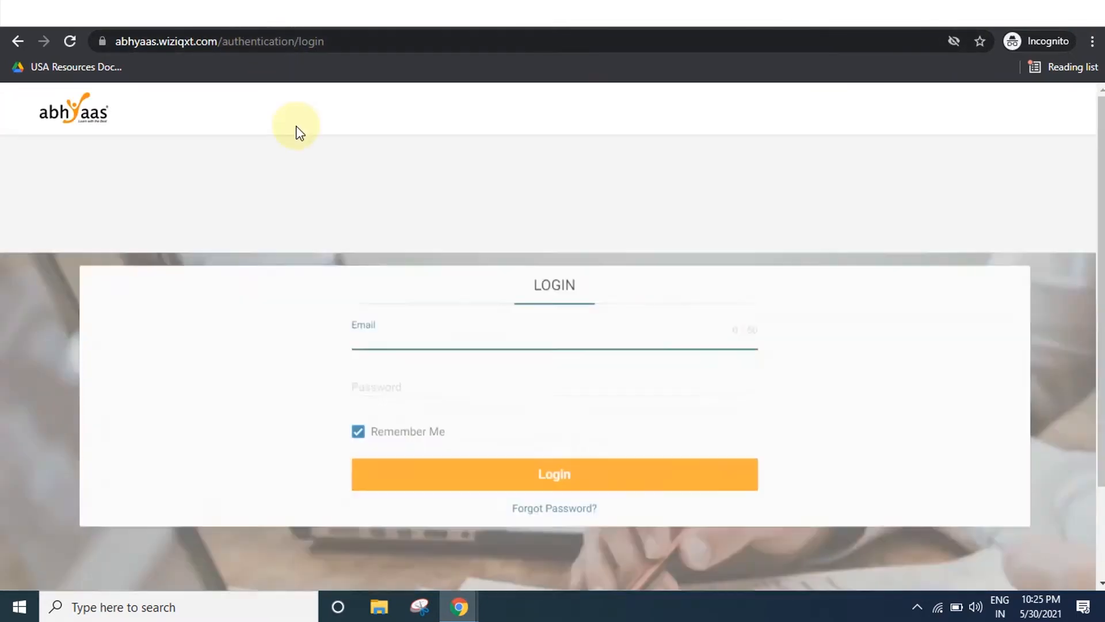
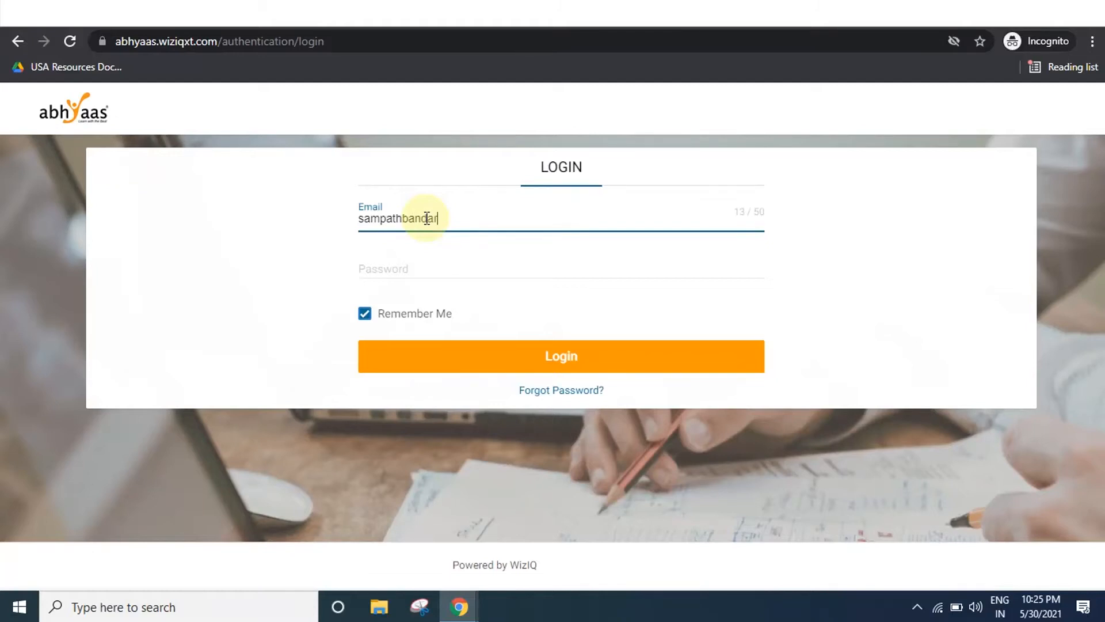
{"action": "key", "text": "Tab"}
{"action": "type", "text": "•••••"}
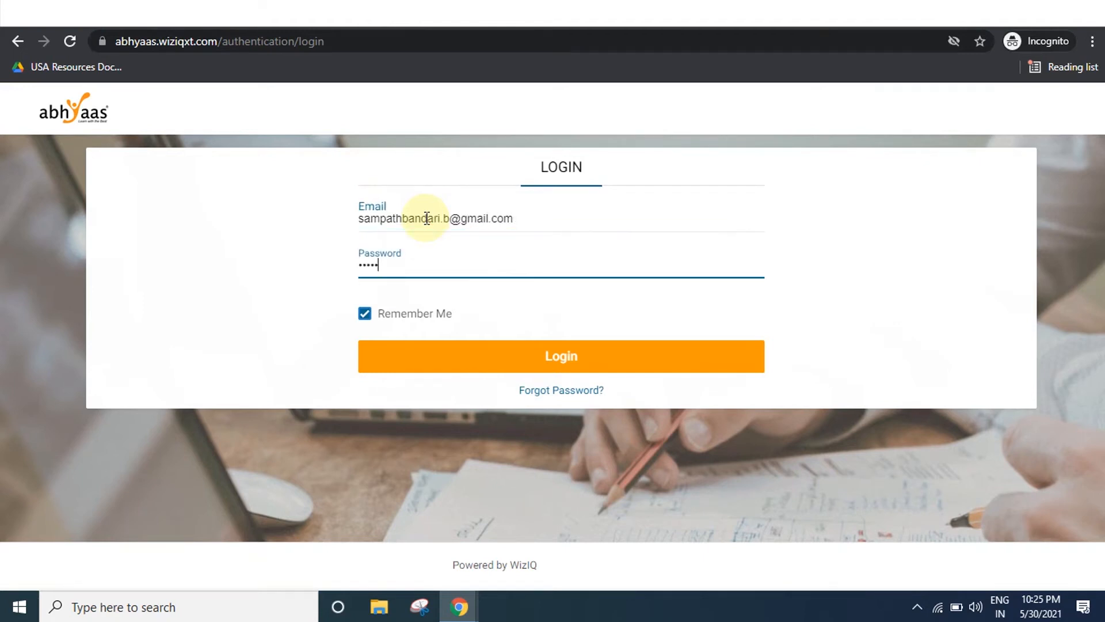
{"action": "type", "text": "••••"}
{"action": "key", "text": "Return"}
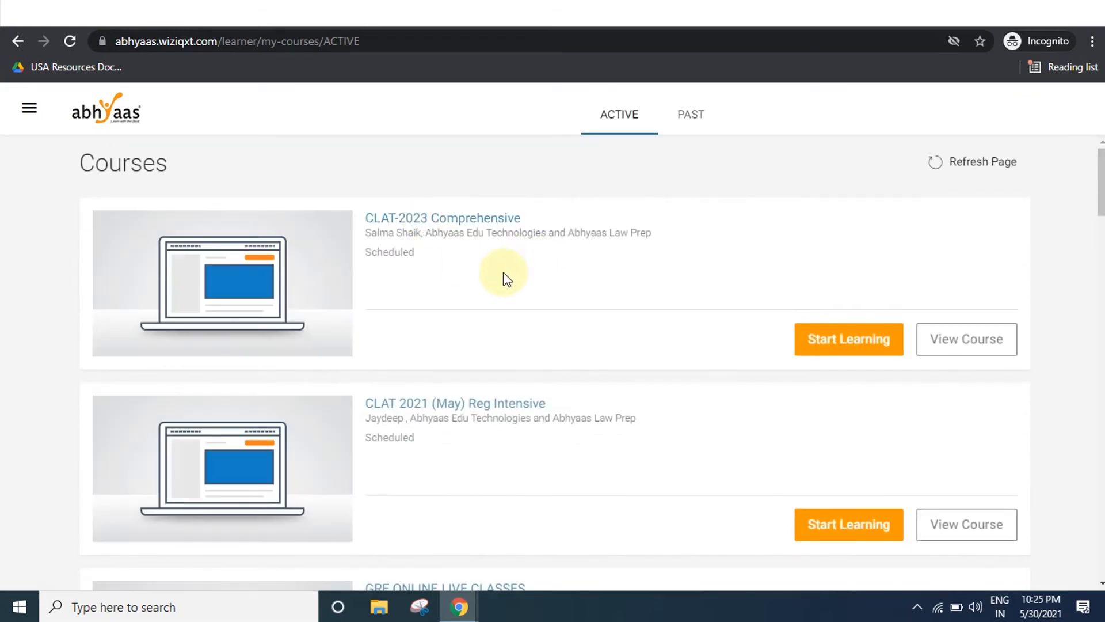
Open Live Classes, sort them by date, and launch the Listening 1 class.
{"action": "scroll", "coordinate": [507, 279], "scroll_direction": "down", "scroll_amount": 1}
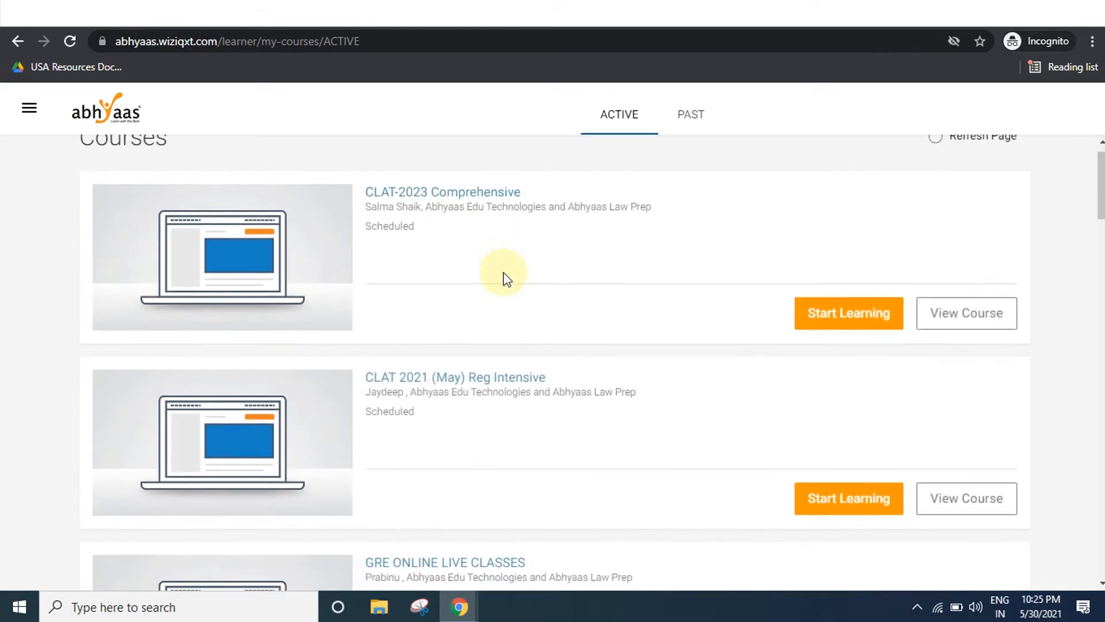
{"action": "left_click", "coordinate": [30, 114]}
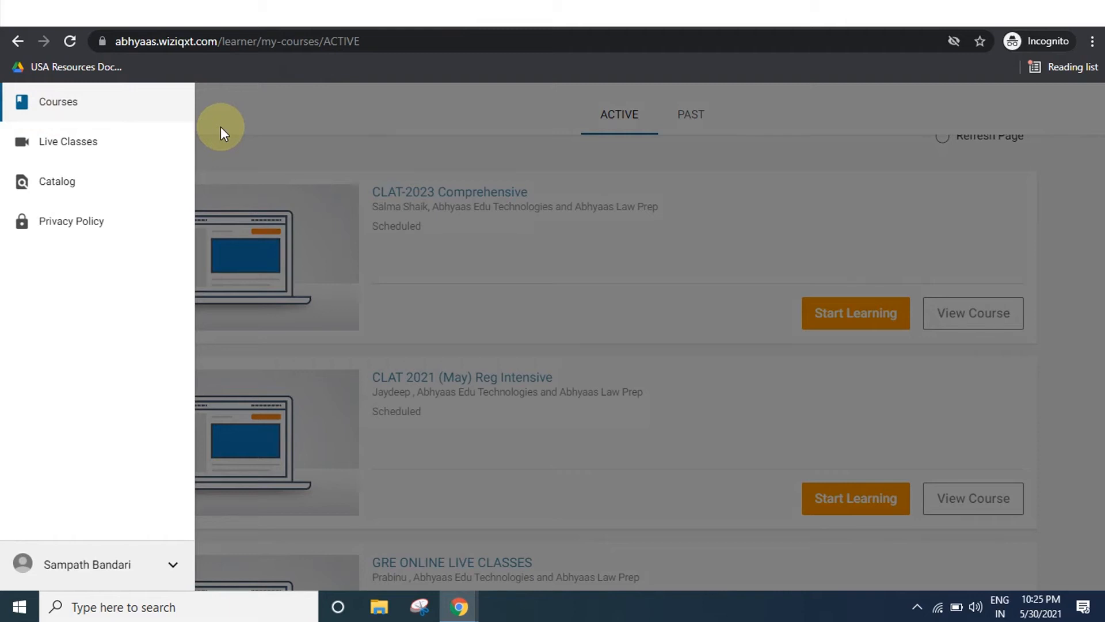
{"action": "left_click", "coordinate": [89, 142]}
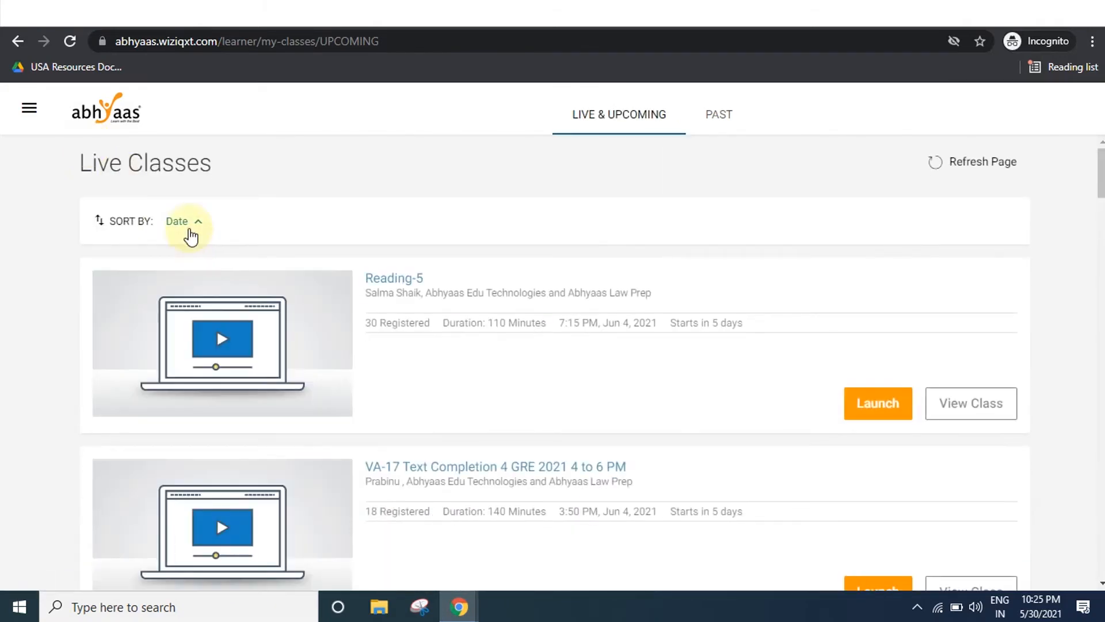
{"action": "left_click", "coordinate": [184, 230]}
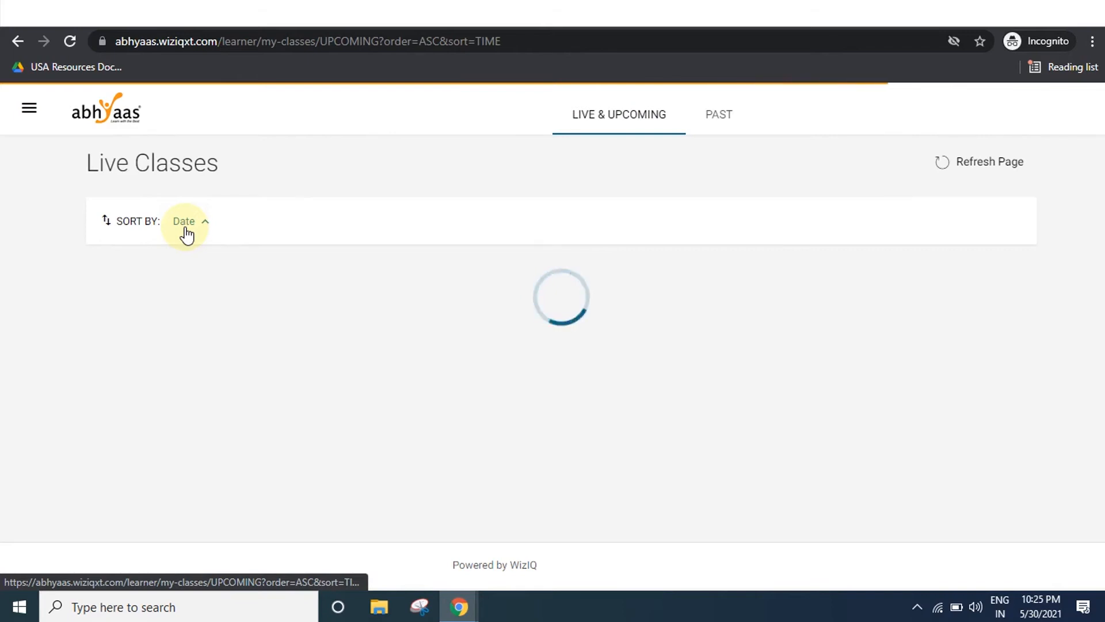
{"action": "scroll", "coordinate": [469, 354], "scroll_direction": "down", "scroll_amount": 15}
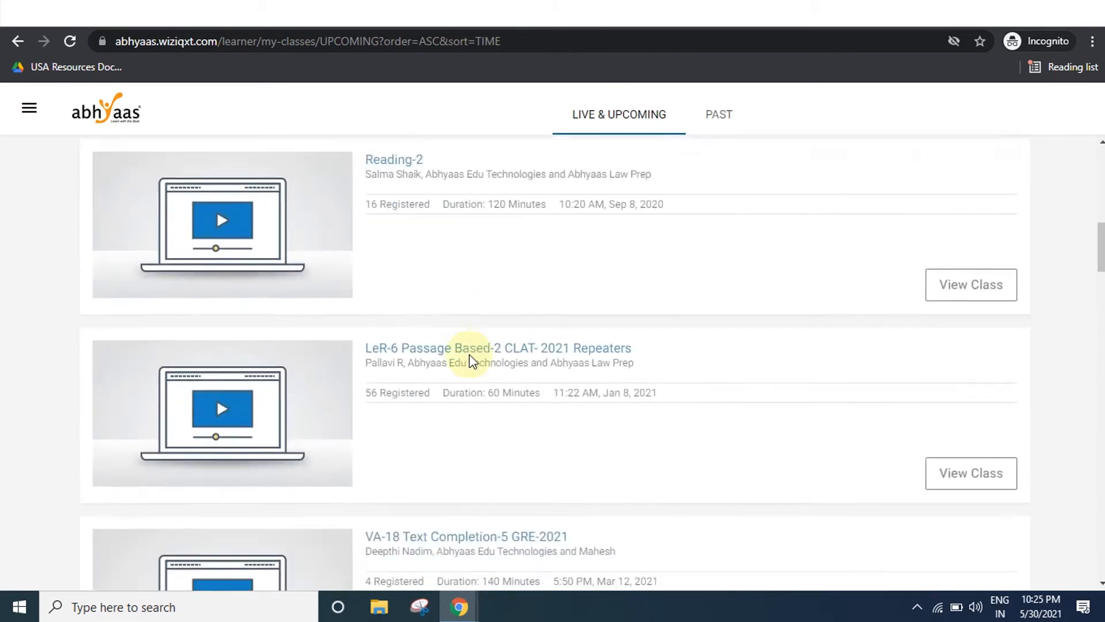
{"action": "scroll", "coordinate": [469, 361], "scroll_direction": "down", "scroll_amount": 1}
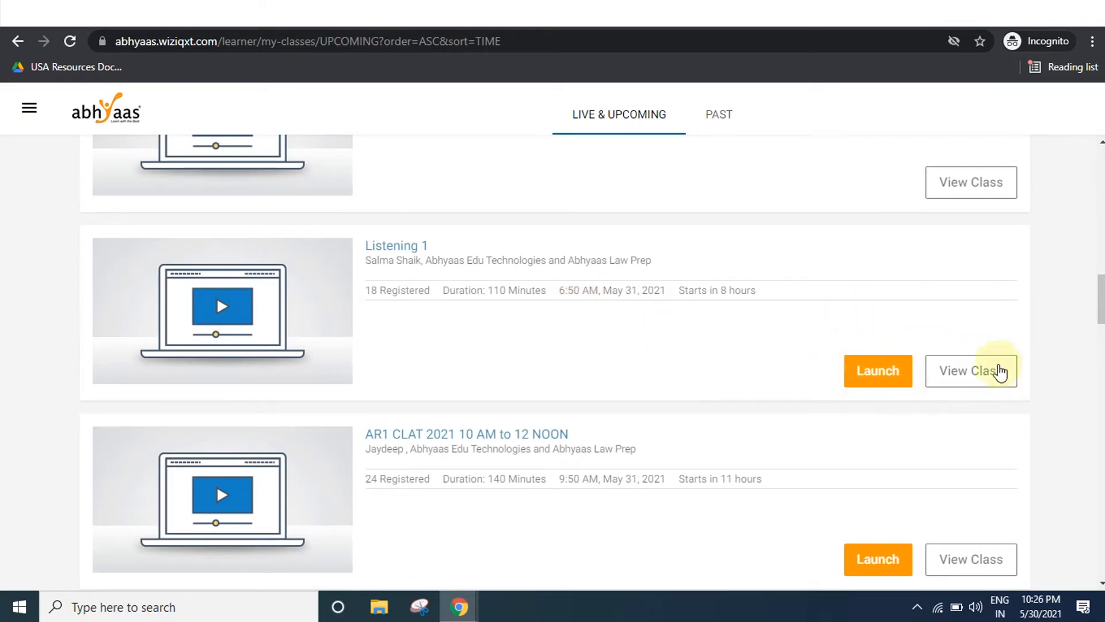
{"action": "left_click", "coordinate": [887, 371]}
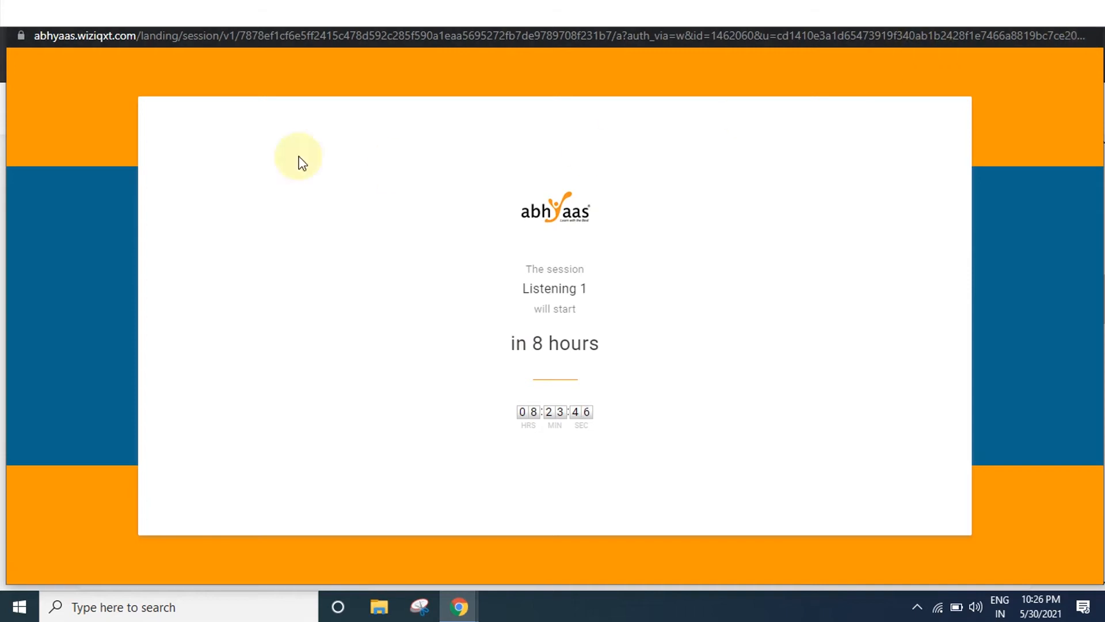
Open Chrome's site settings for abhyaas.wiziqxt.com from the address-bar lock icon.
{"action": "left_click", "coordinate": [26, 38]}
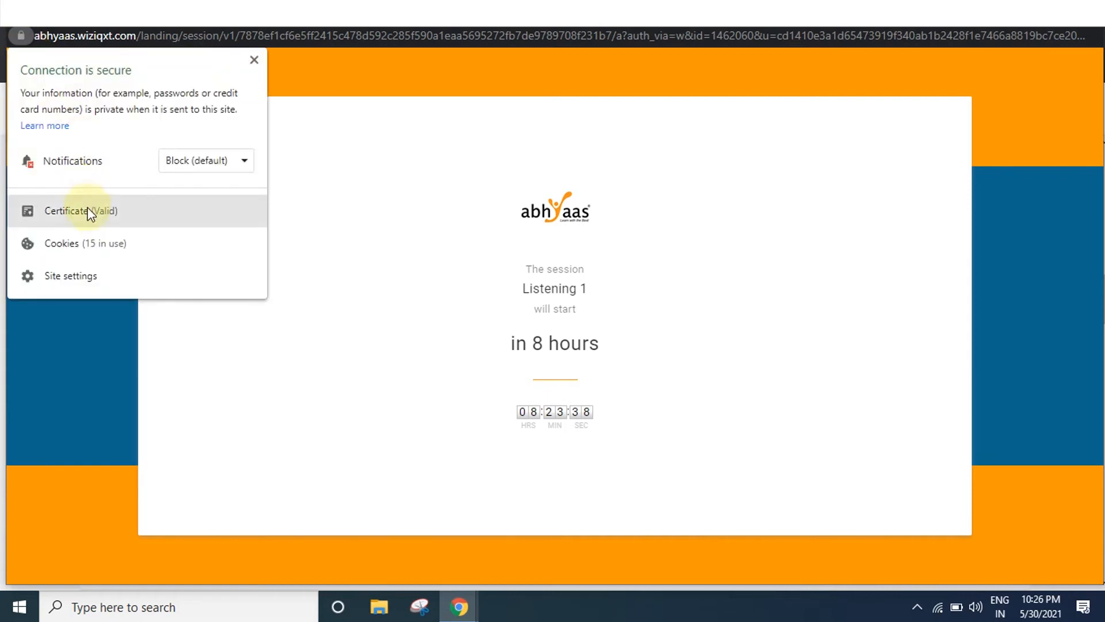
{"action": "left_click", "coordinate": [86, 278]}
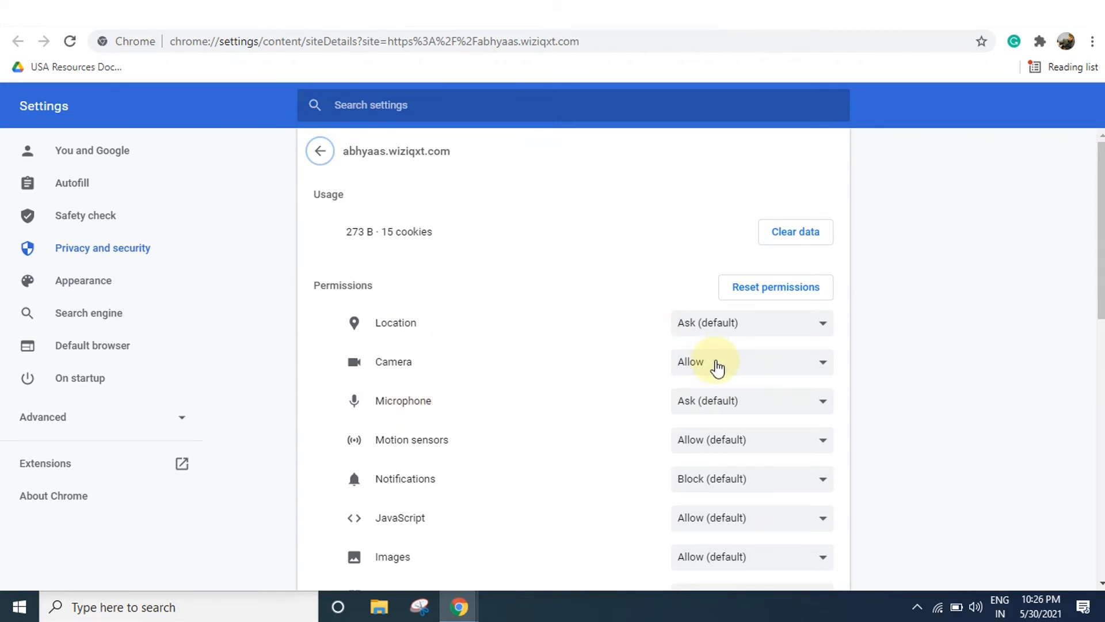
Set Microphone to Allow for the site and reload the Listening 1 session window.
{"action": "left_click", "coordinate": [728, 404]}
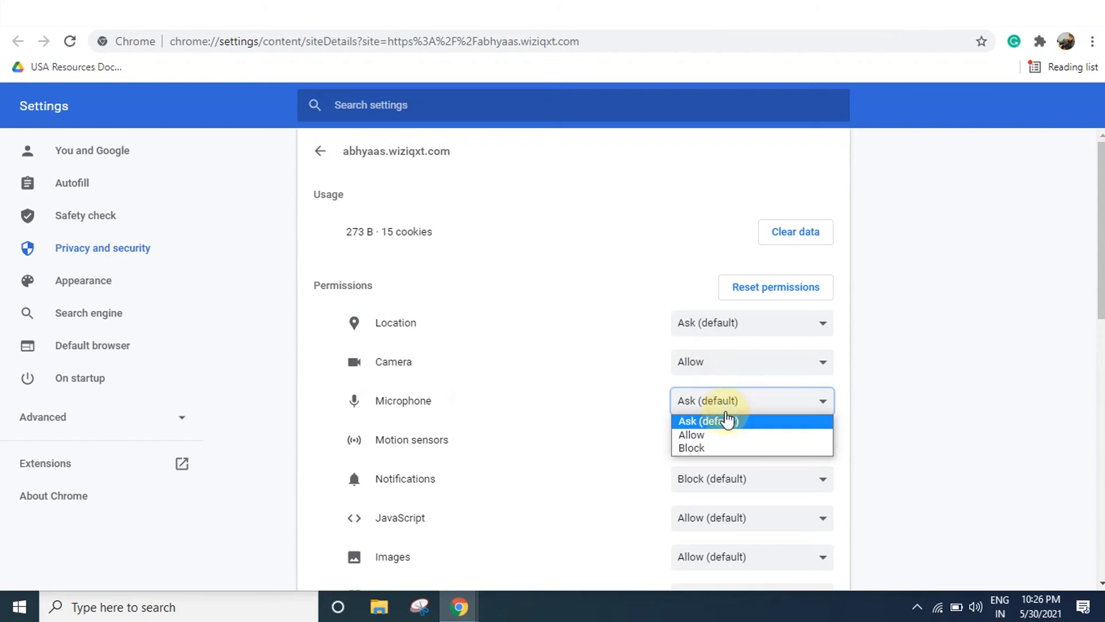
{"action": "left_click", "coordinate": [717, 435]}
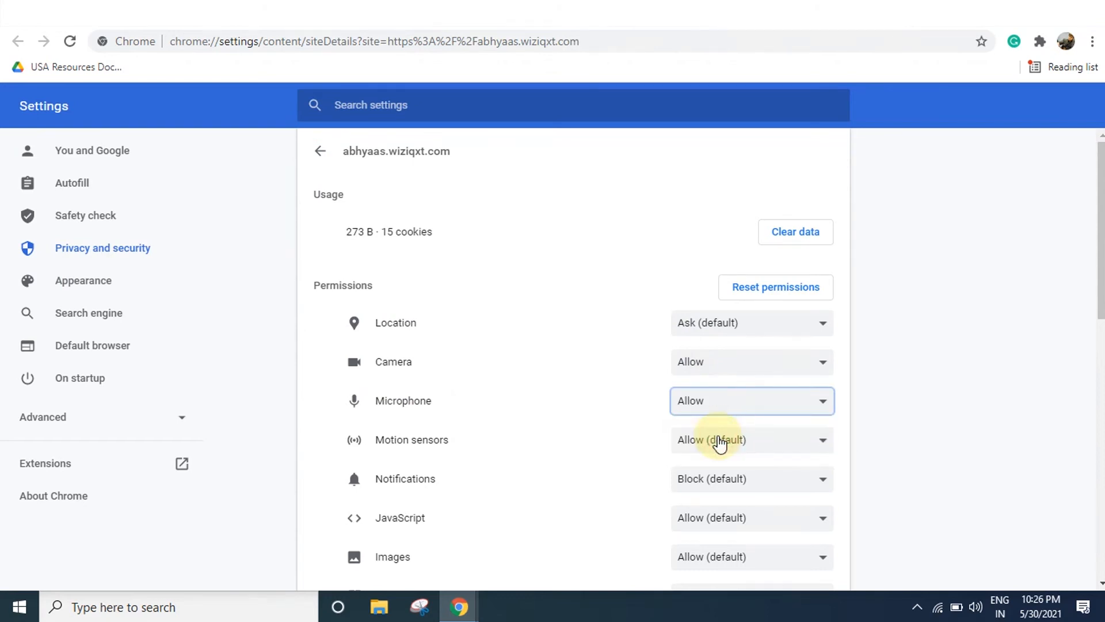
{"action": "left_click", "coordinate": [459, 607]}
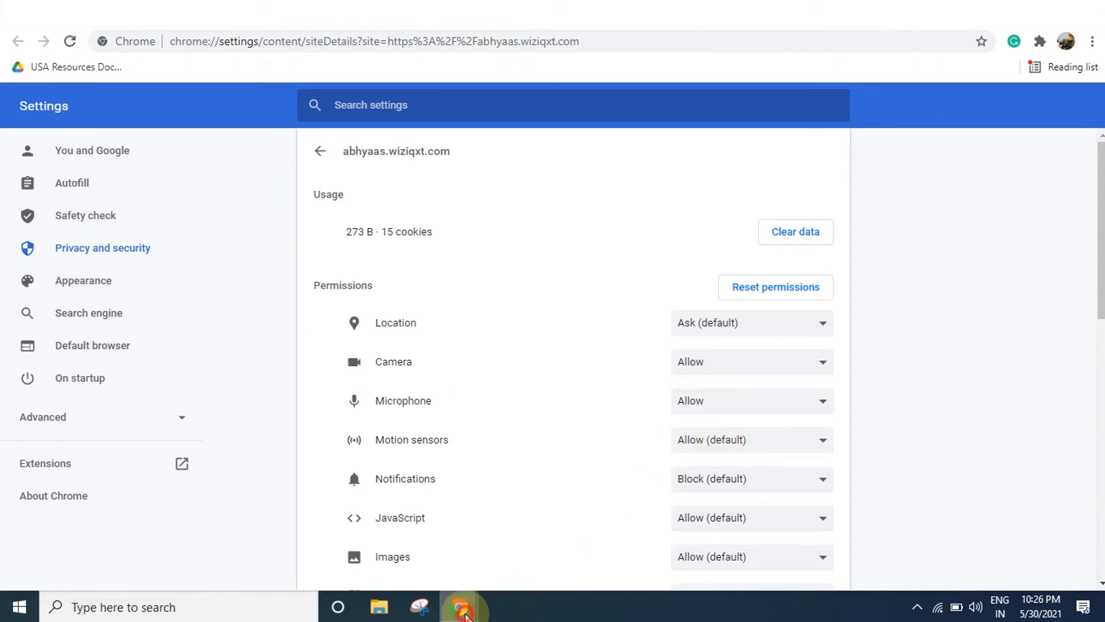
{"action": "left_click", "coordinate": [585, 558]}
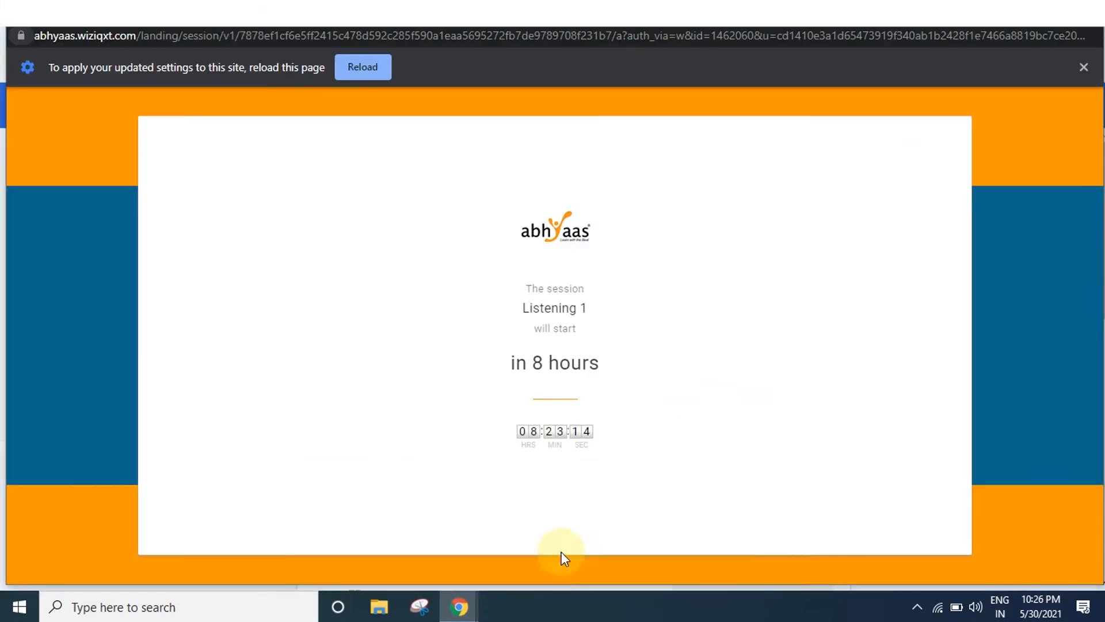
{"action": "left_click", "coordinate": [374, 78]}
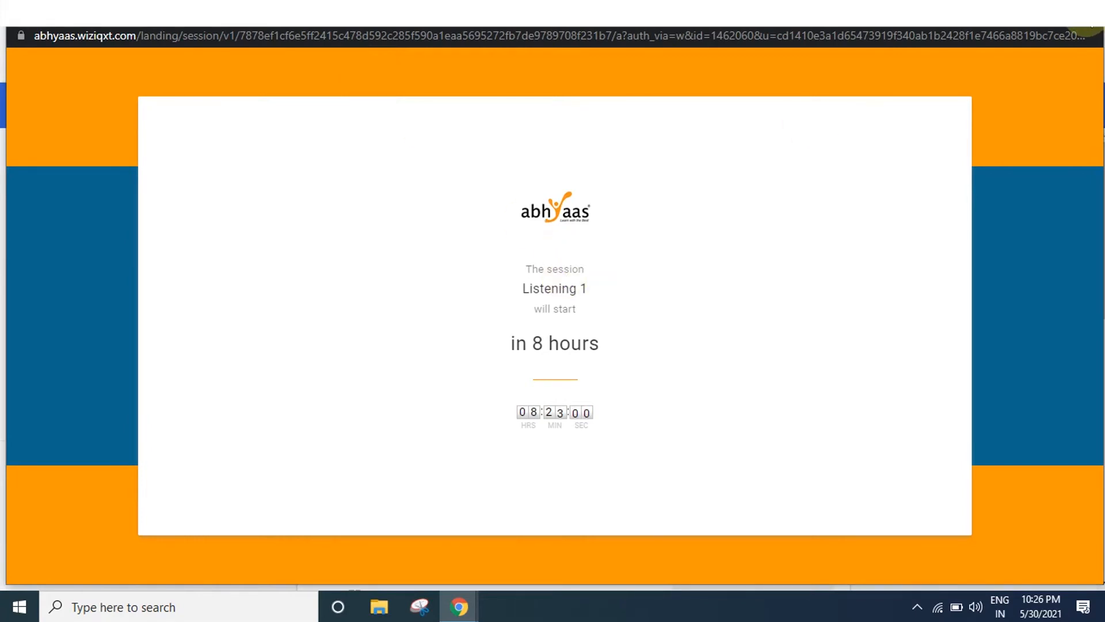
Close the session window and return to the Abhyaas courses tab.
{"action": "left_click", "coordinate": [1091, 25]}
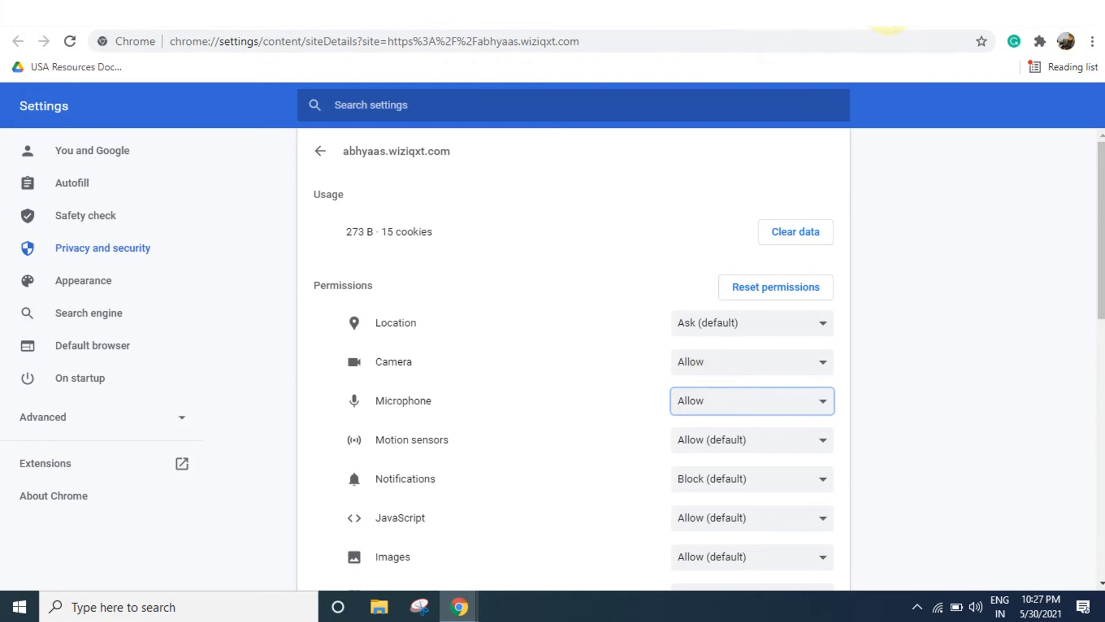
{"action": "left_click", "coordinate": [888, 18]}
{"action": "left_click", "coordinate": [106, 17]}
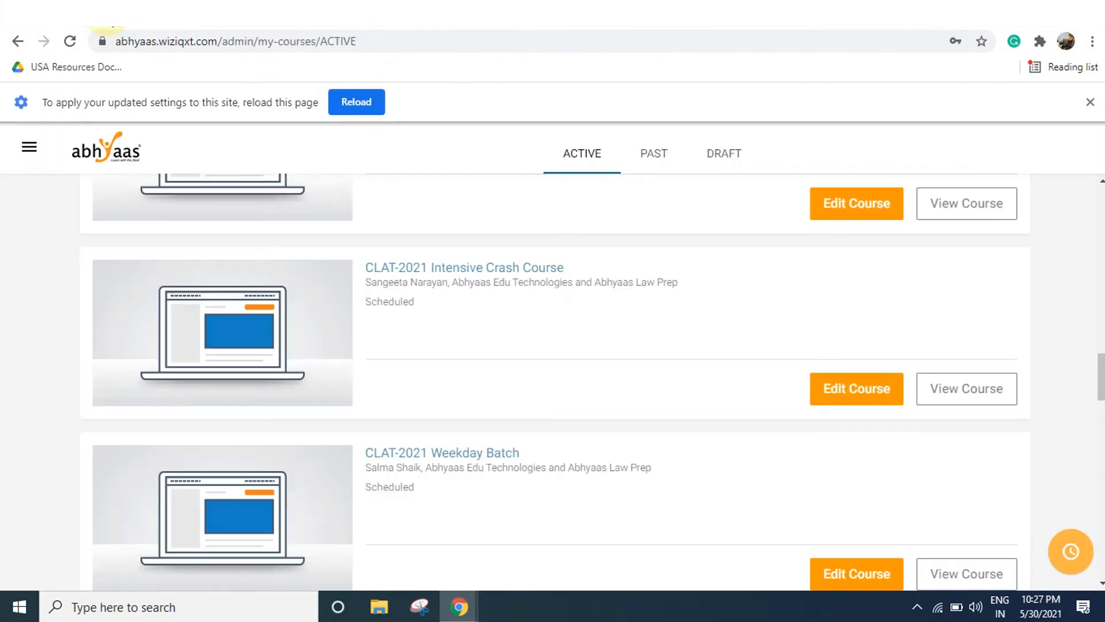
Reload the Abhyaas Courses page from the infobar so the new camera and microphone permissions apply.
{"action": "left_click", "coordinate": [346, 102]}
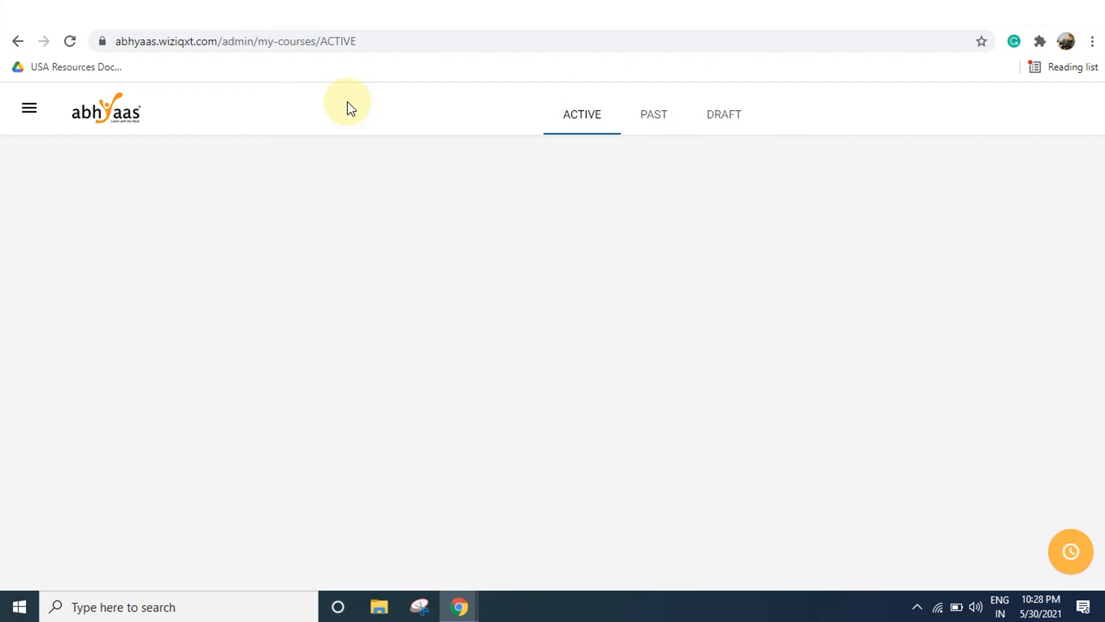
Select 'wiziqxt' in the abhyaas.wiziqxt.com address to highlight the portal's domain.
{"action": "double_click", "coordinate": [180, 40]}
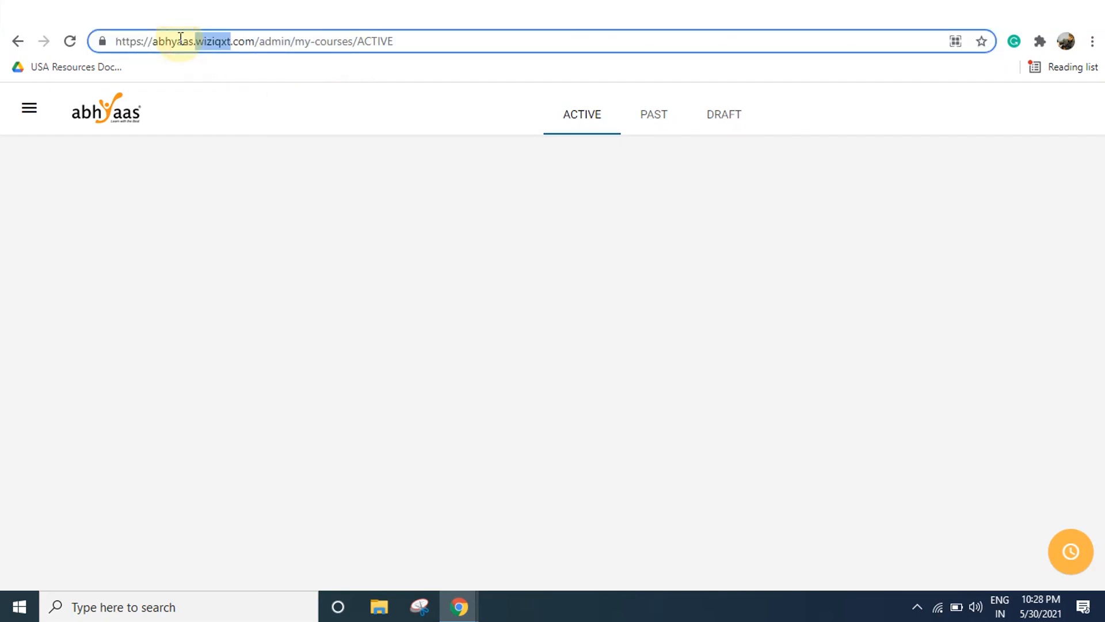